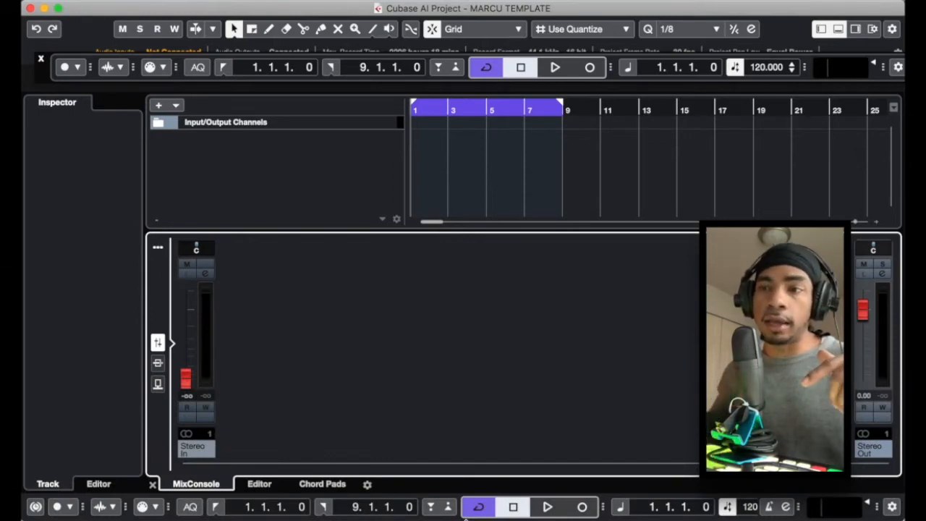
# - View the channel settings of the Stereo Out channel, including its inserts, and close them again
pyautogui.moveTo(452, 517)
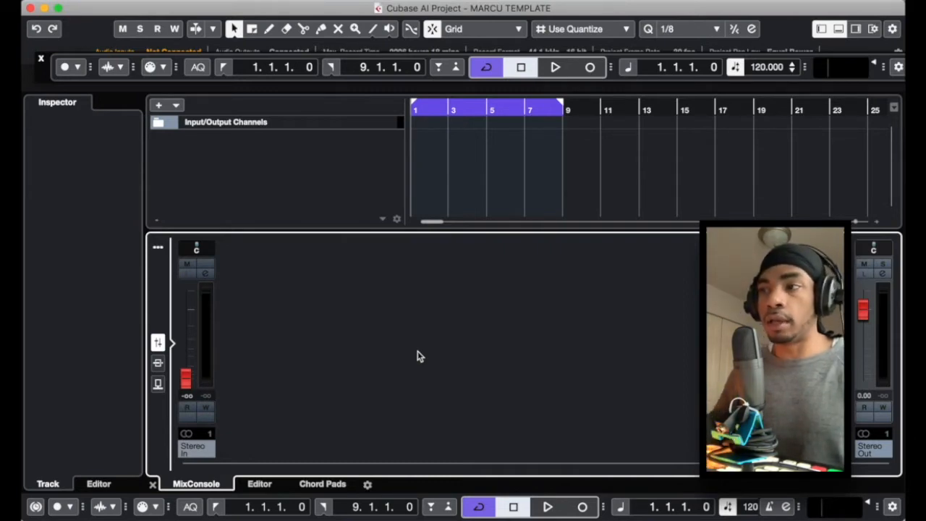
pyautogui.click(882, 273)
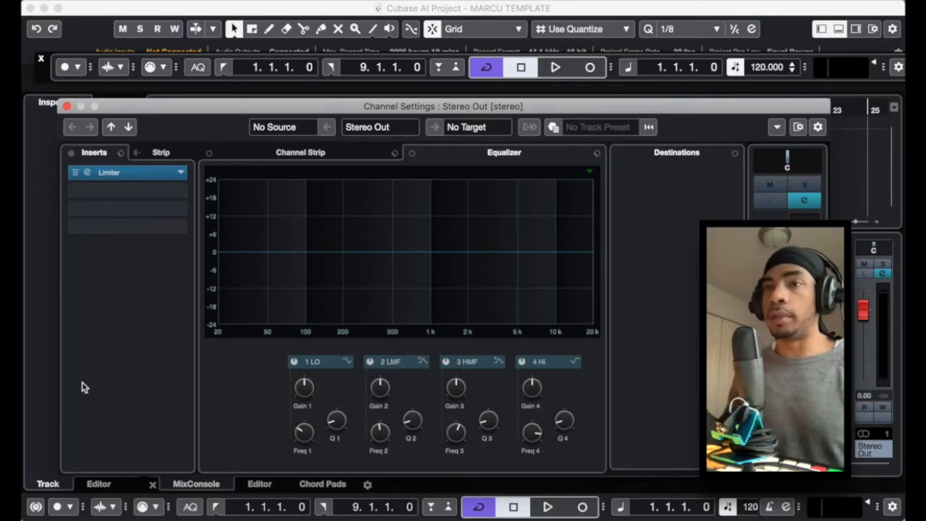
pyautogui.click(67, 106)
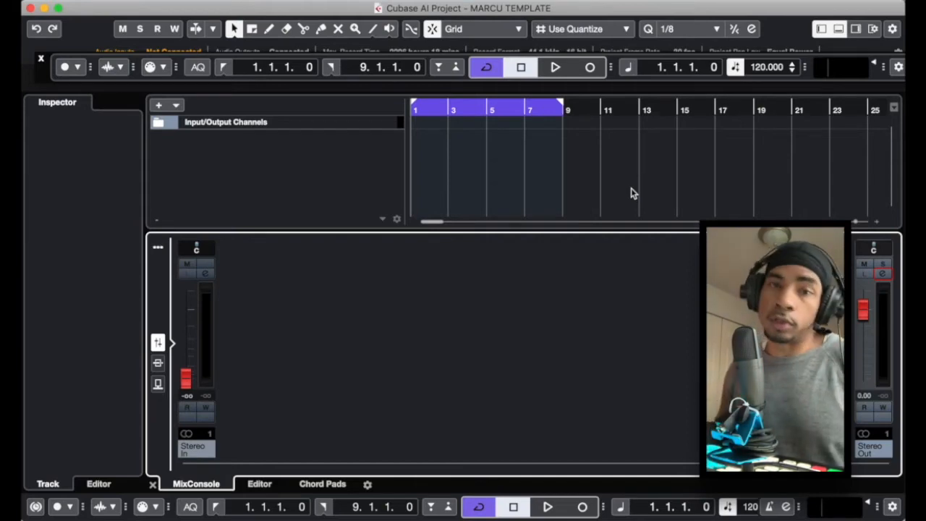
# - Import Baby Girl_118bpm_Kick.wav, Baby Girl_118bpm_Flange Drums.wav and 06 118BPM Amin Ocean.wav from Finder's Downloads folder at bar 1, each on a different track
pyautogui.moveTo(249, 514)
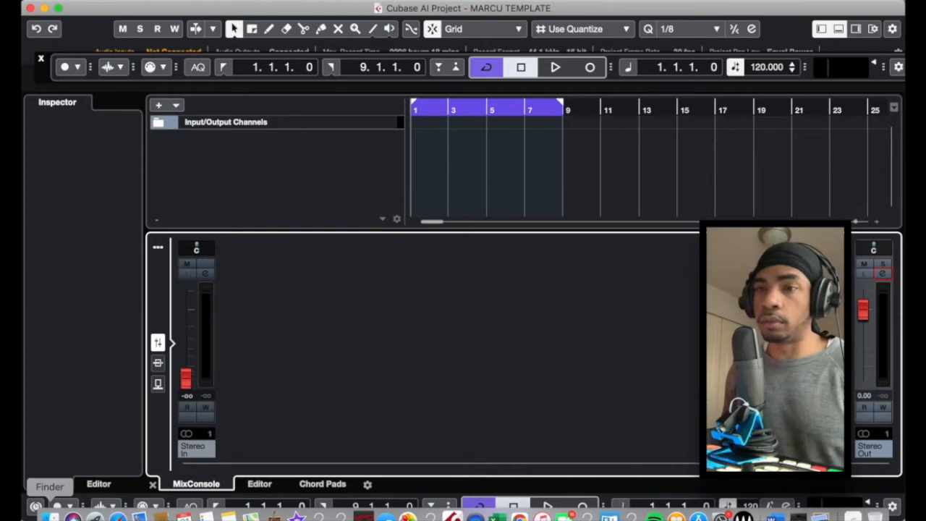
pyautogui.click(49, 515)
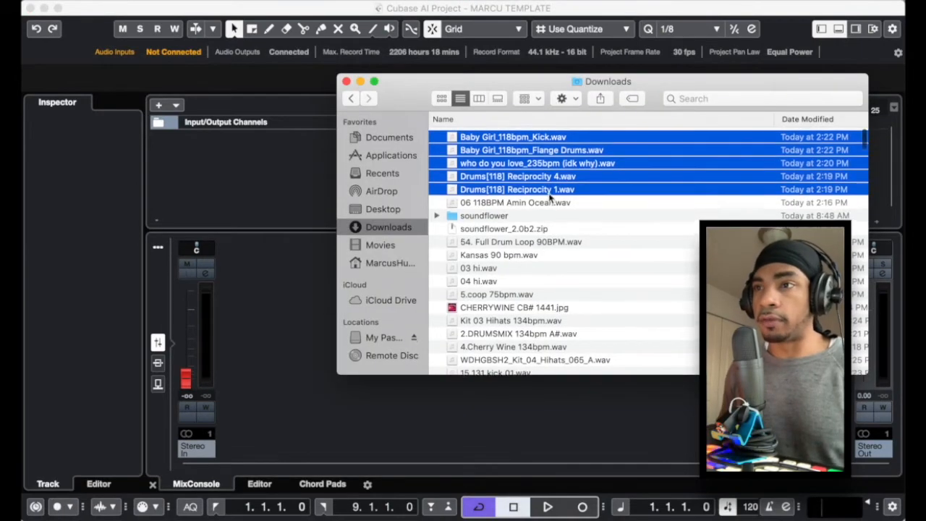
pyautogui.click(496, 203)
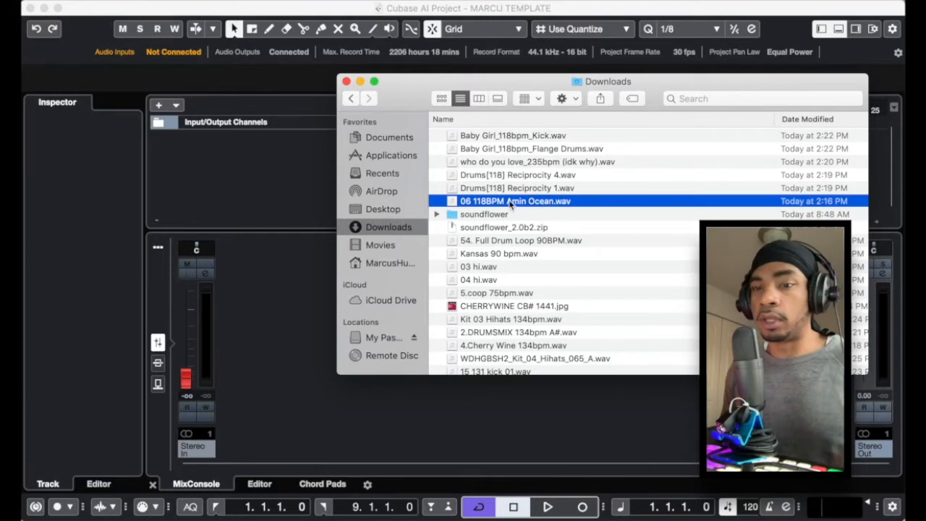
pyautogui.keyDown('super'); pyautogui.click(512, 138); pyautogui.keyUp('super')
pyautogui.keyDown('super'); pyautogui.click(509, 151); pyautogui.keyUp('super')
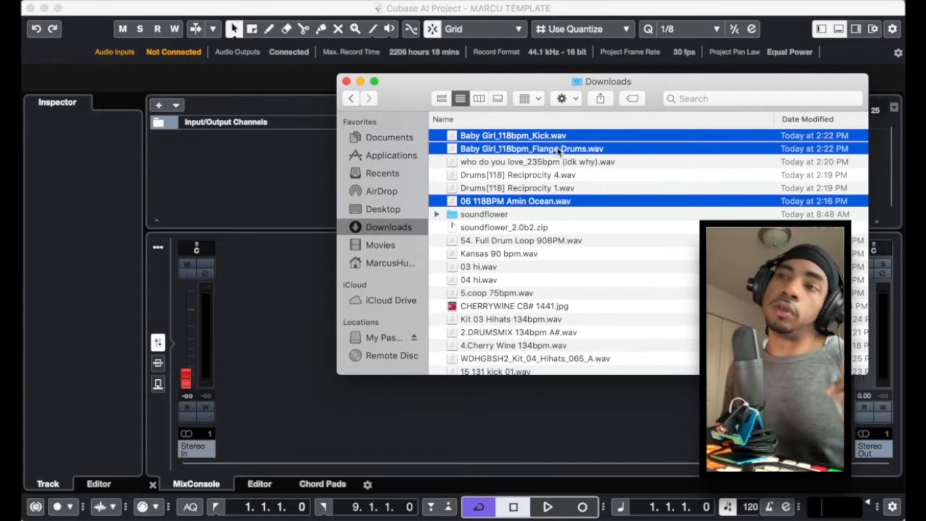
pyautogui.click(728, 151)
pyautogui.moveTo(728, 150); pyautogui.dragTo(484, 167)
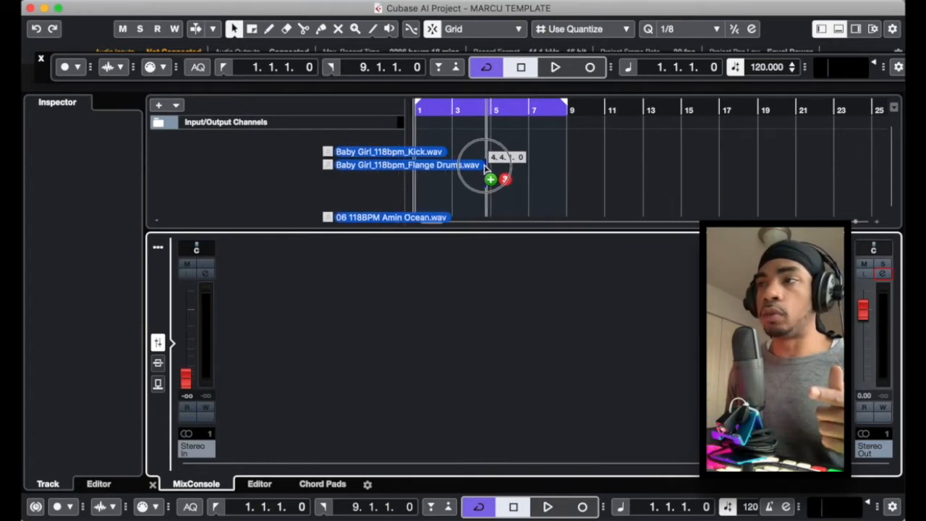
pyautogui.moveTo(485, 166); pyautogui.dragTo(419, 156)
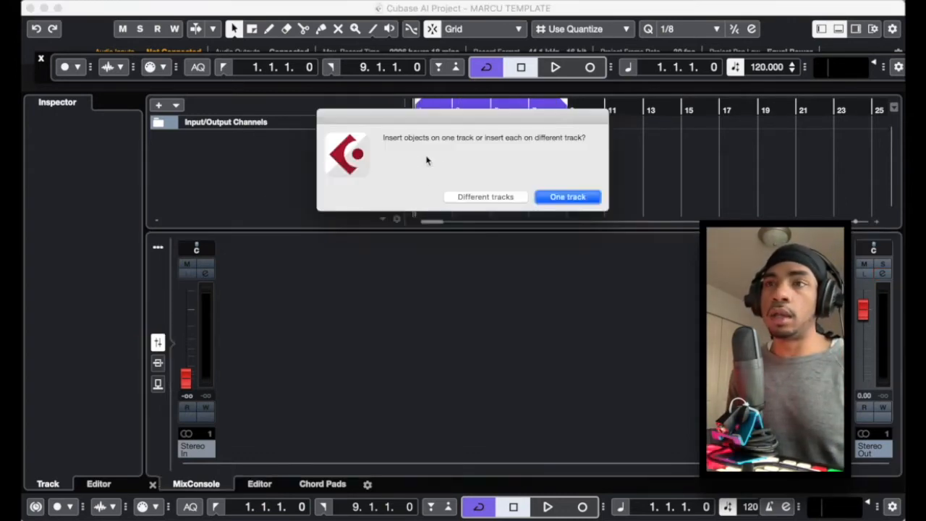
pyautogui.click(509, 198)
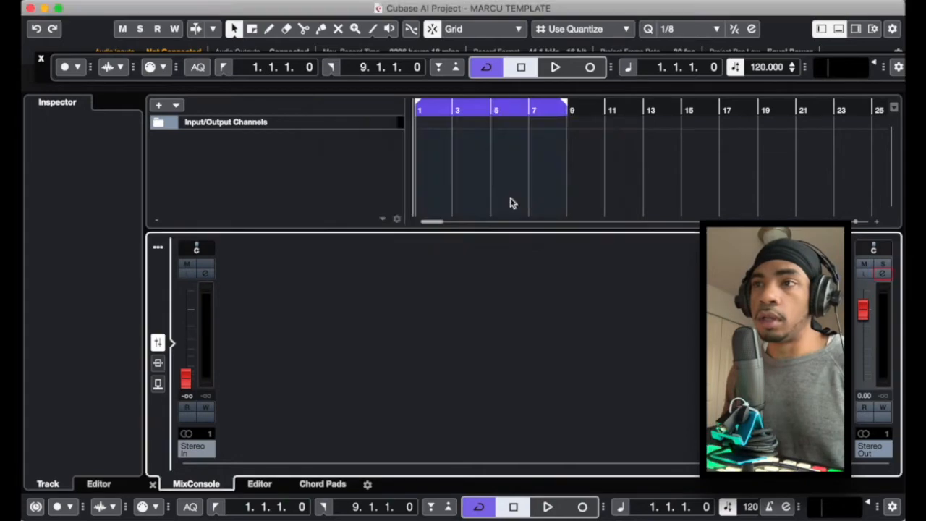
# - Move the 06 118BPM Amin Ocean track above the two Baby Girl tracks in the track list
pyautogui.scroll(-2, 512, 200)
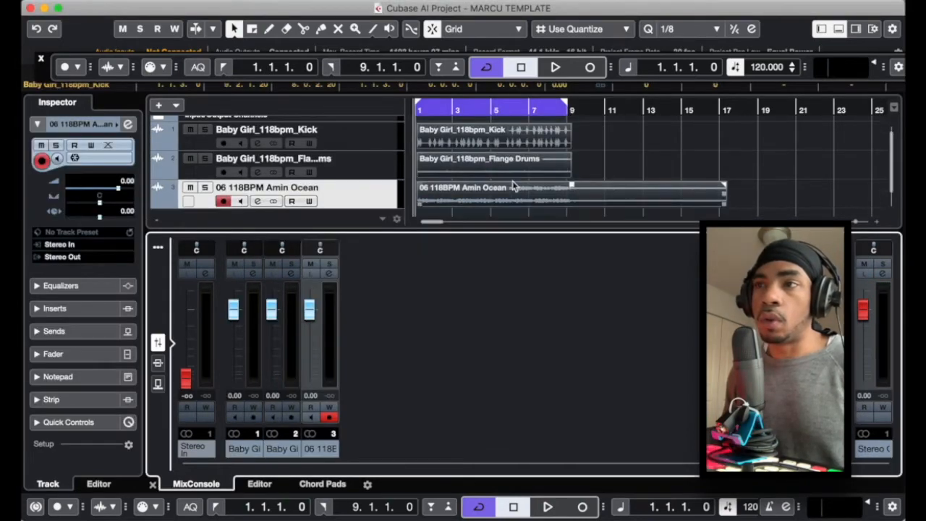
pyautogui.scroll(1, 506, 172)
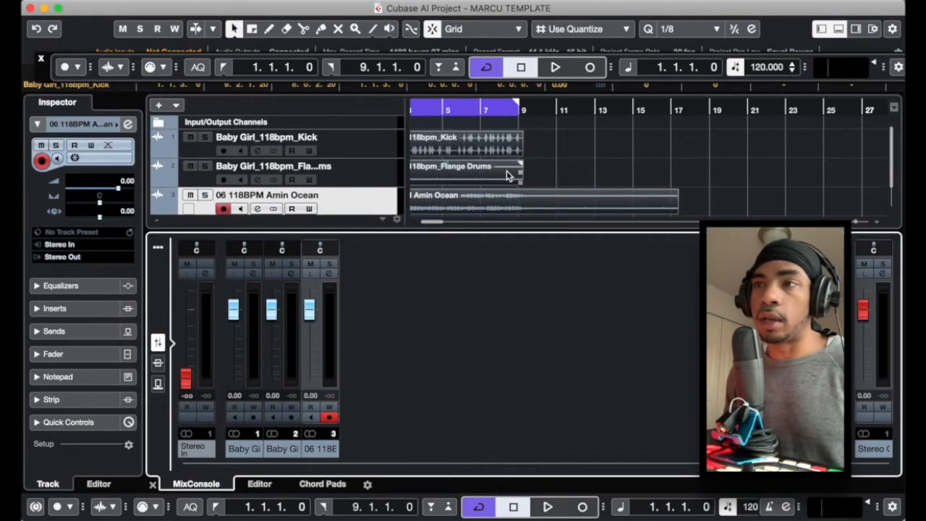
pyautogui.scroll(-1, 506, 171)
pyautogui.scroll(1, 347, 145)
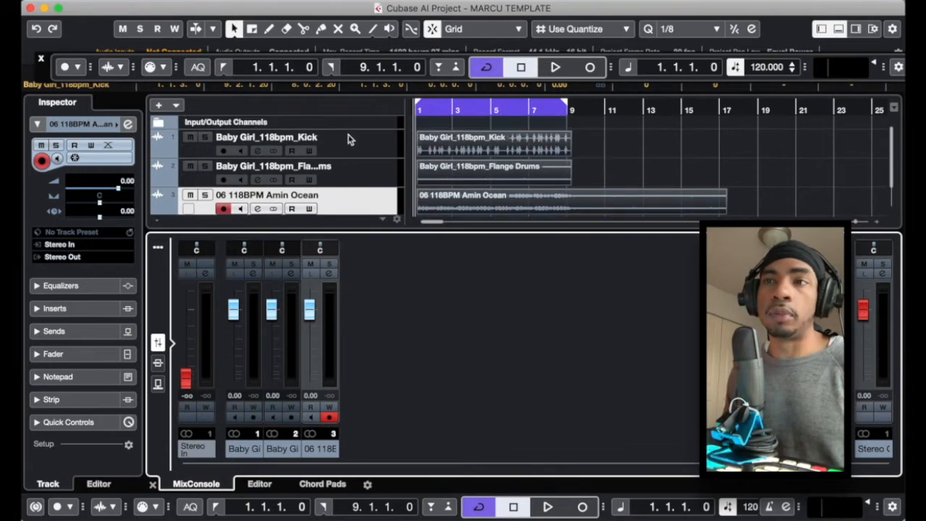
pyautogui.click(351, 207)
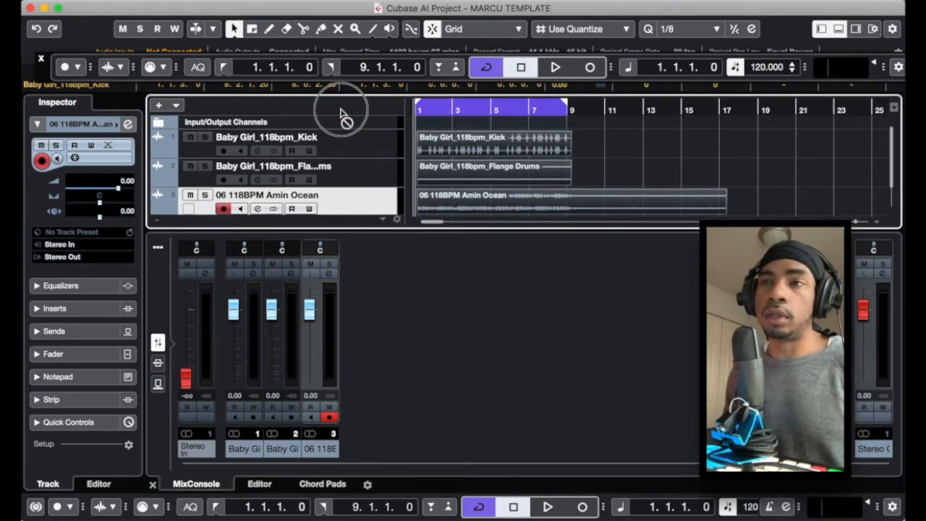
pyautogui.moveTo(328, 142); pyautogui.dragTo(354, 149)
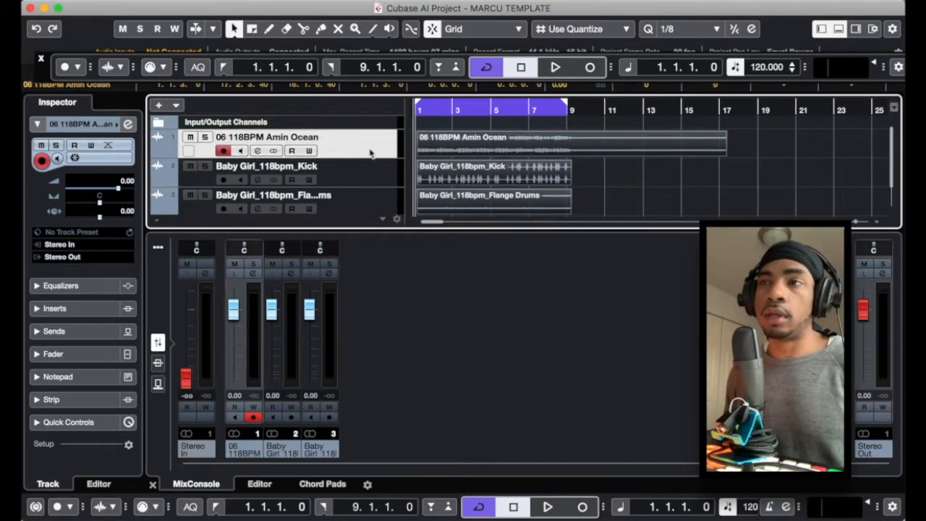
pyautogui.moveTo(524, 148); pyautogui.dragTo(496, 145)
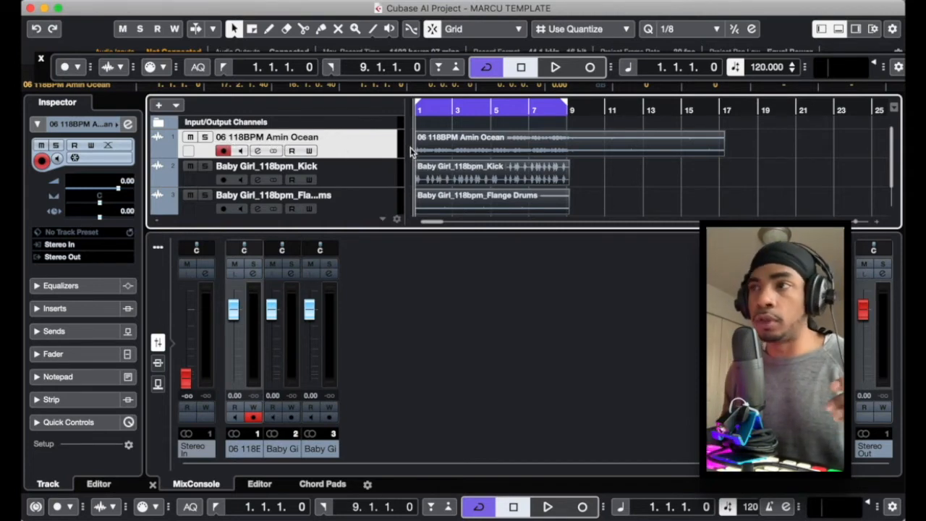
# - Set the project tempo to 118 BPM and check where the Amin Ocean clip ends against the bar grid
pyautogui.doubleClick(773, 68)
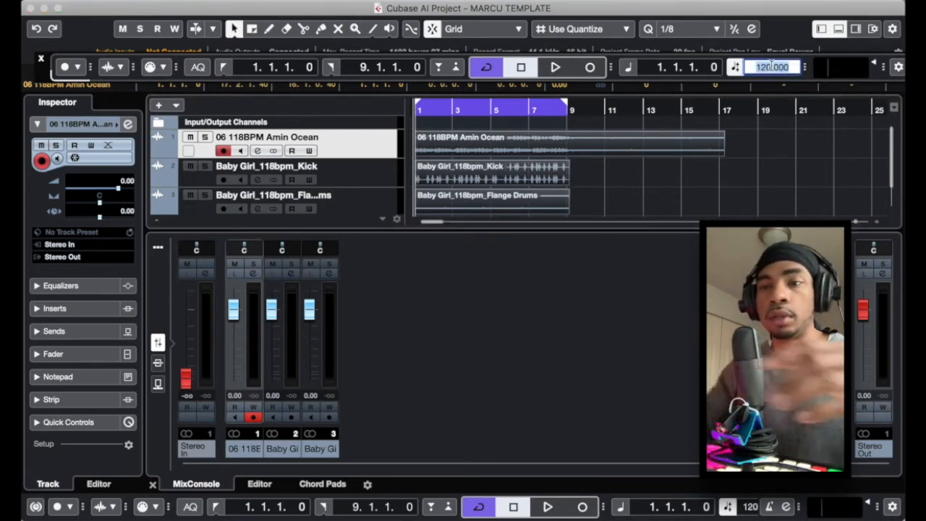
pyautogui.write('118')
pyautogui.press('Return')
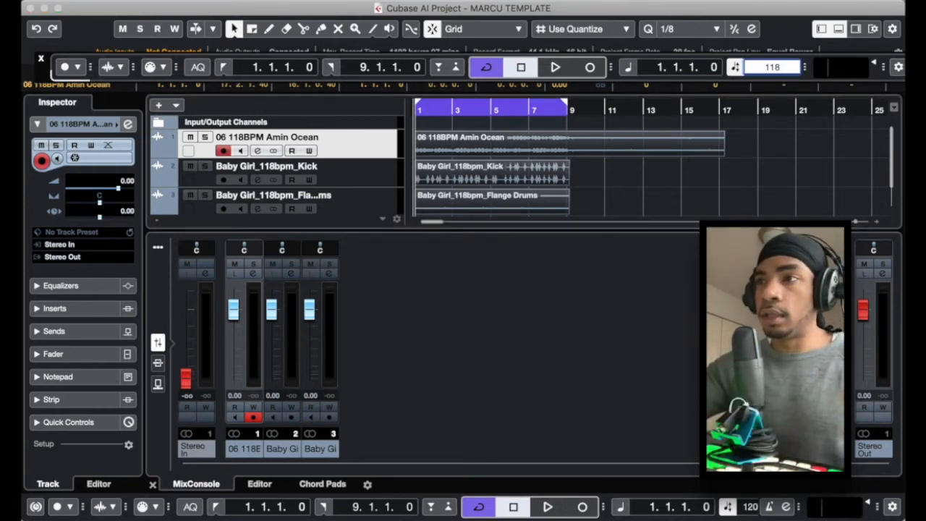
pyautogui.write('8')
pyautogui.press('Return')
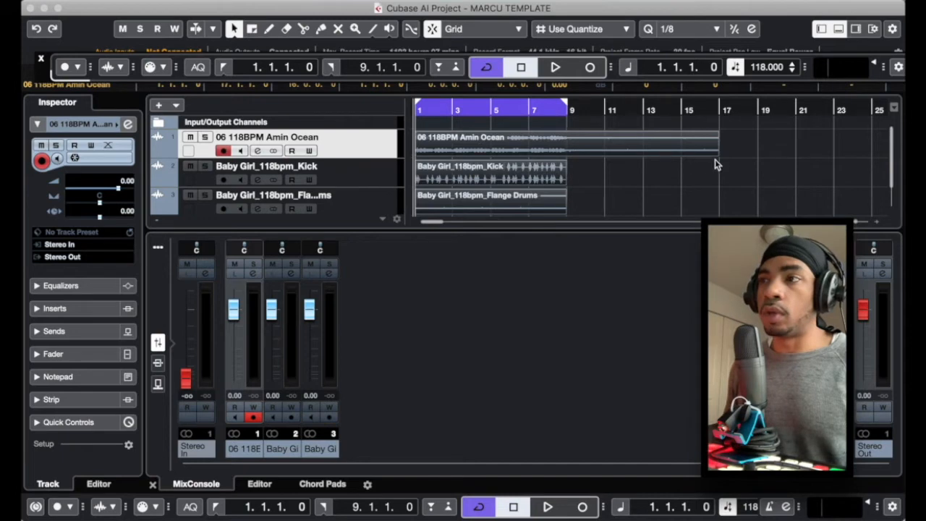
pyautogui.scroll(5, 587, 125)
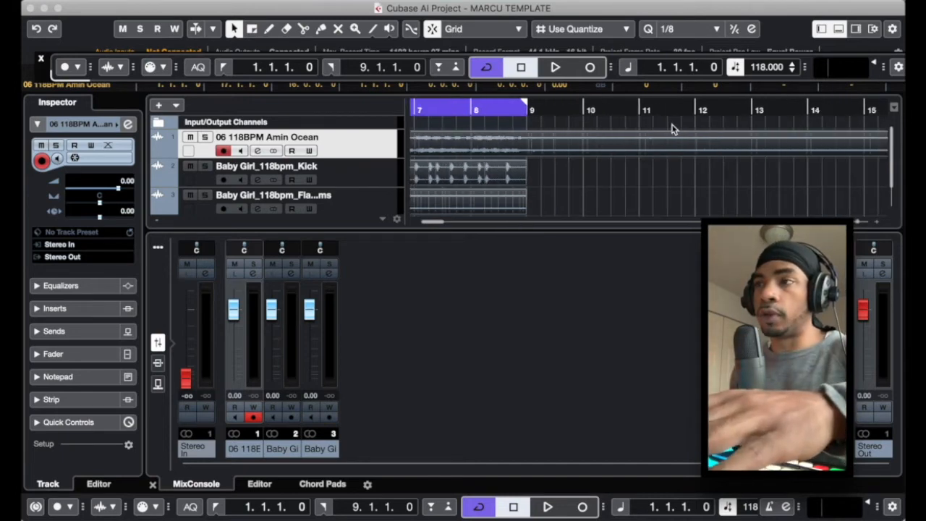
pyautogui.hscroll(3, 672, 125)
pyautogui.hscroll(3, 846, 140)
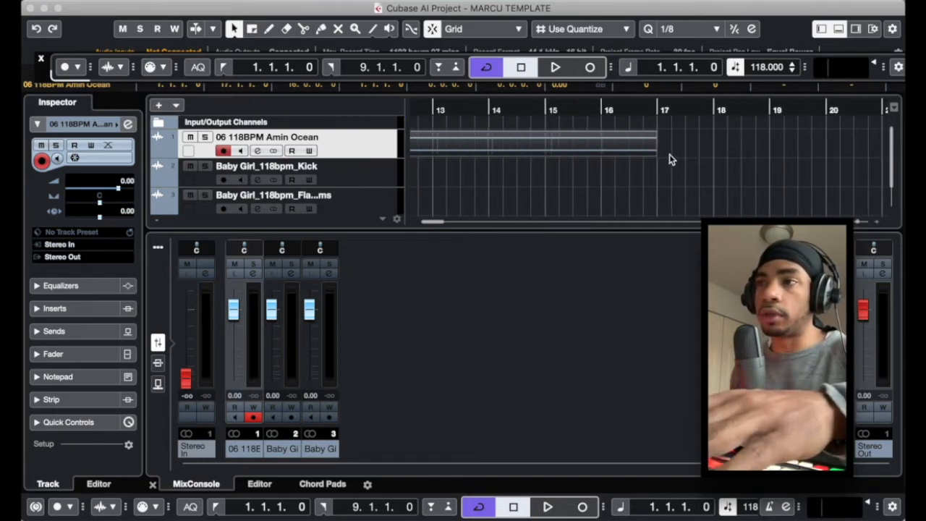
pyautogui.scroll(-4, 669, 154)
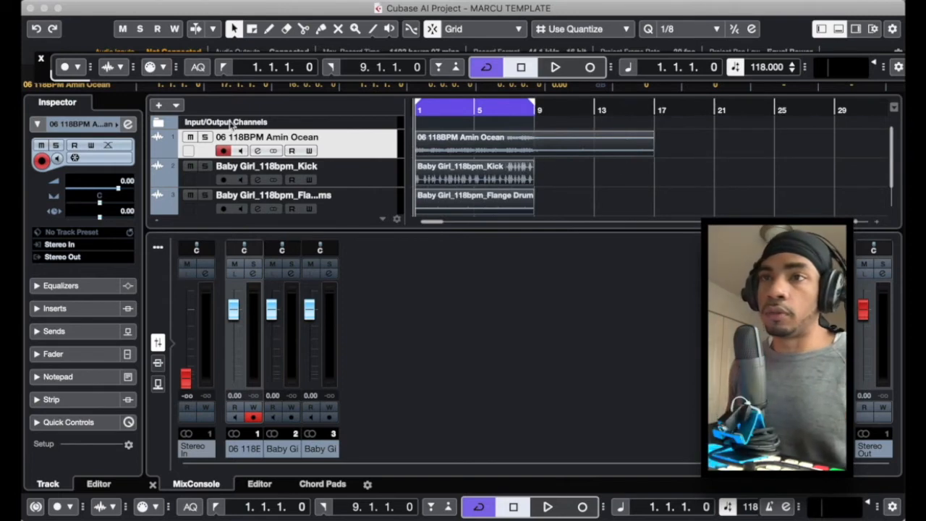
# - Solo the 06 118BPM Amin Ocean track and play it while extending the cycle range to bar 17
pyautogui.click(202, 136)
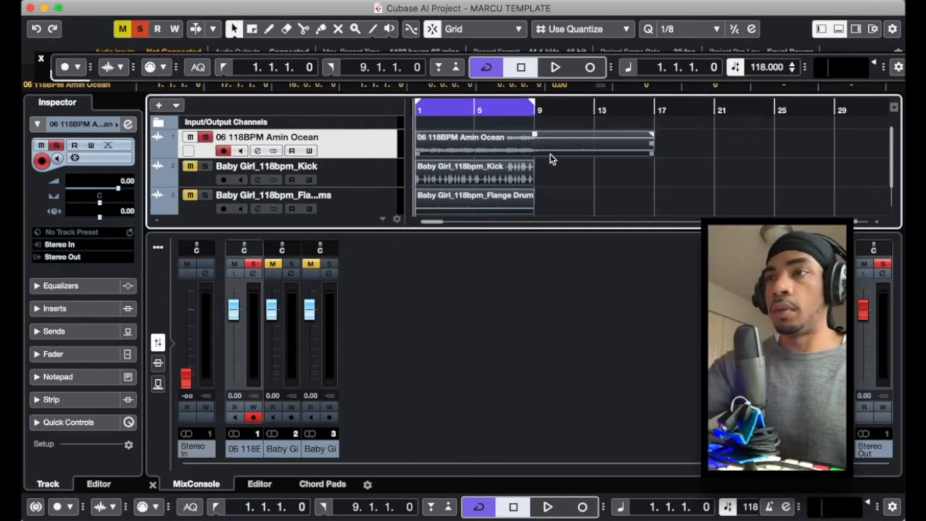
pyautogui.press('space')
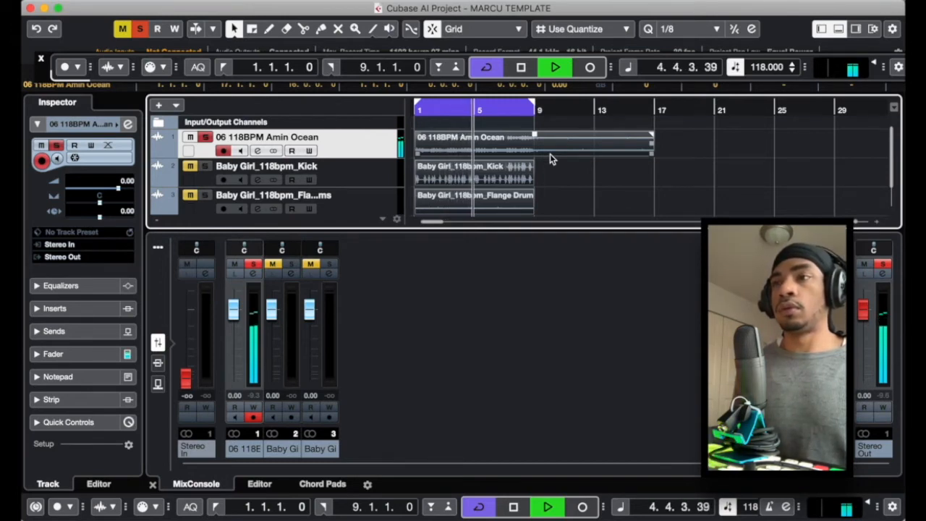
pyautogui.moveTo(534, 103); pyautogui.dragTo(661, 124)
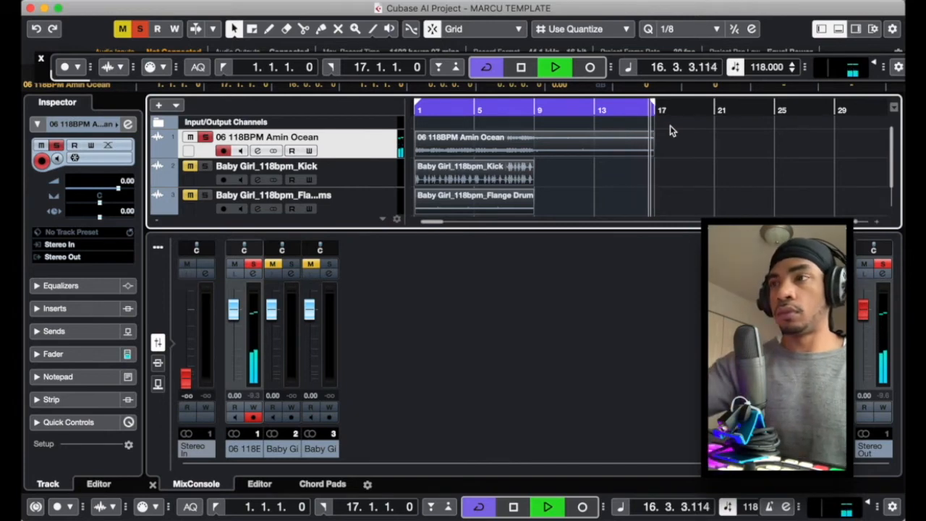
pyautogui.press('space')
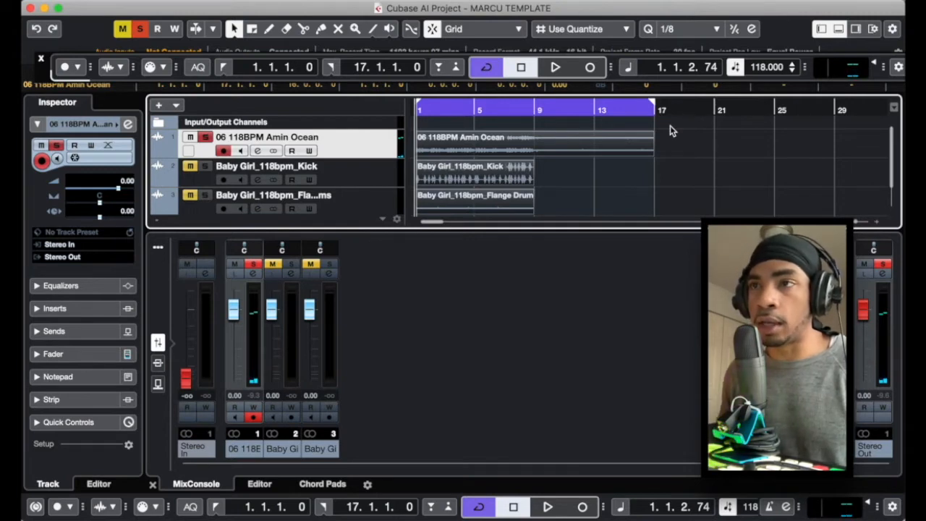
# - Split the Amin Ocean clip at bar 9 and audition the transition into its second half
pyautogui.click(303, 29)
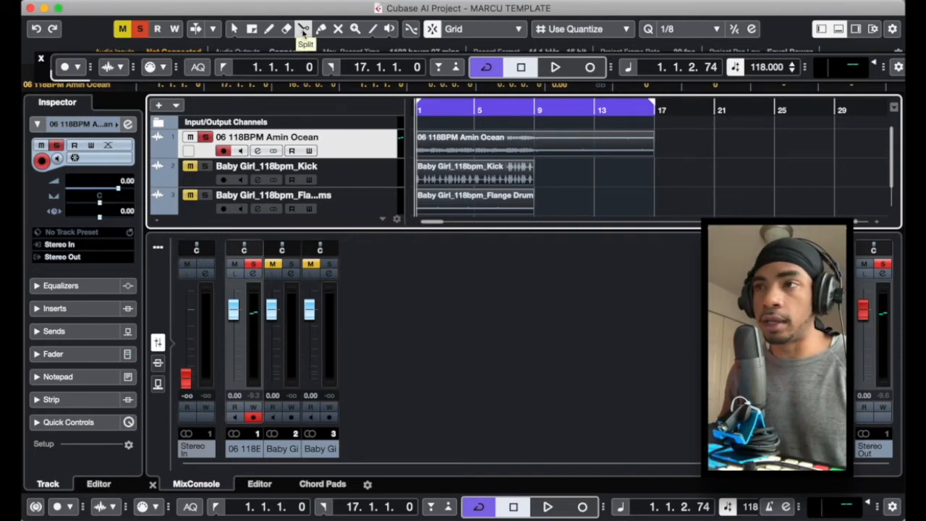
pyautogui.click(538, 147)
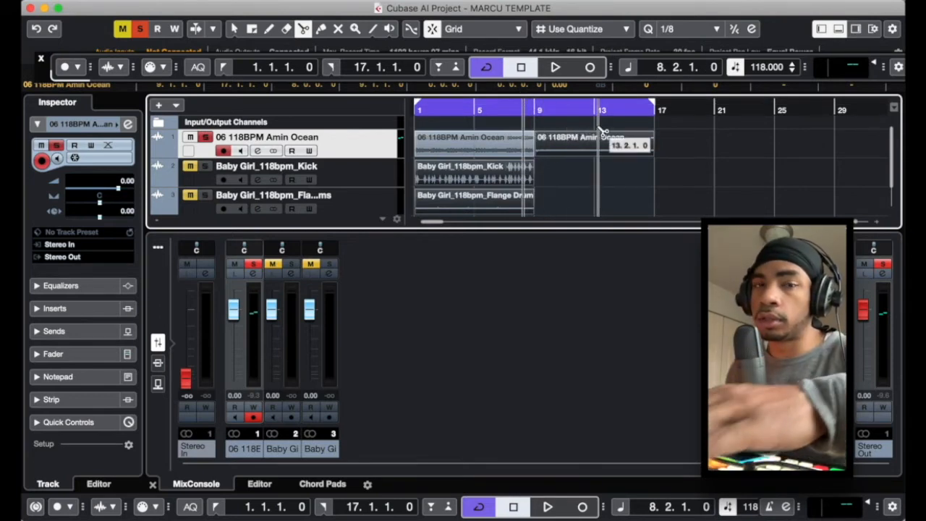
pyautogui.press('space')
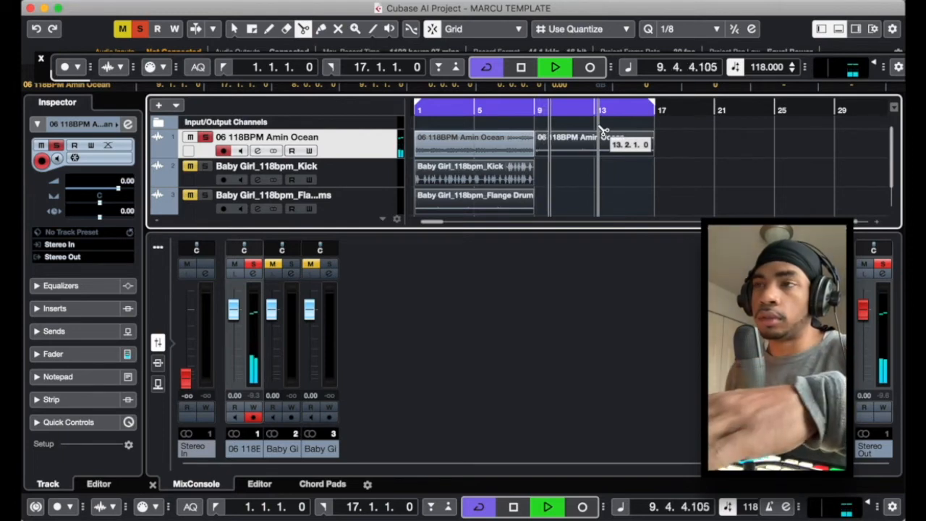
pyautogui.press('space')
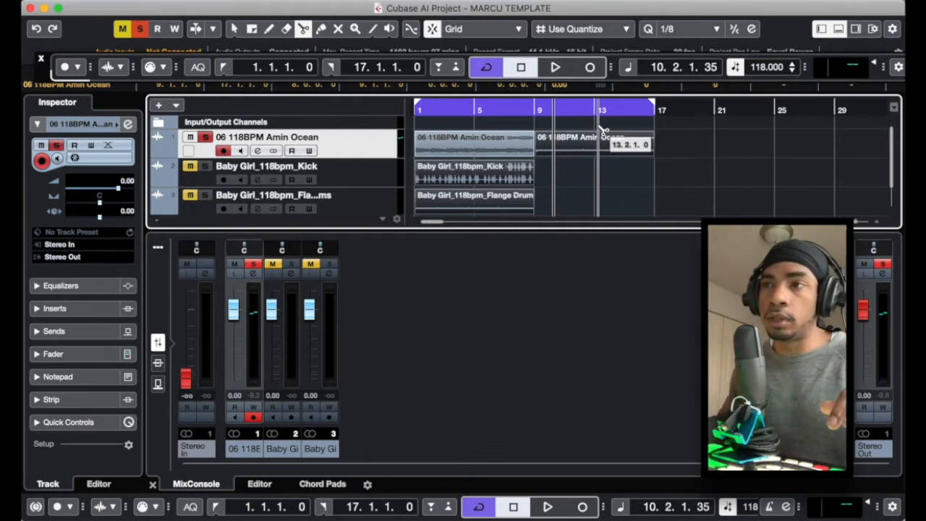
# - Shorten the cycle range to end at bar 9, audition the loop, and return the playhead to bar 1
pyautogui.moveTo(600, 128); pyautogui.dragTo(533, 107)
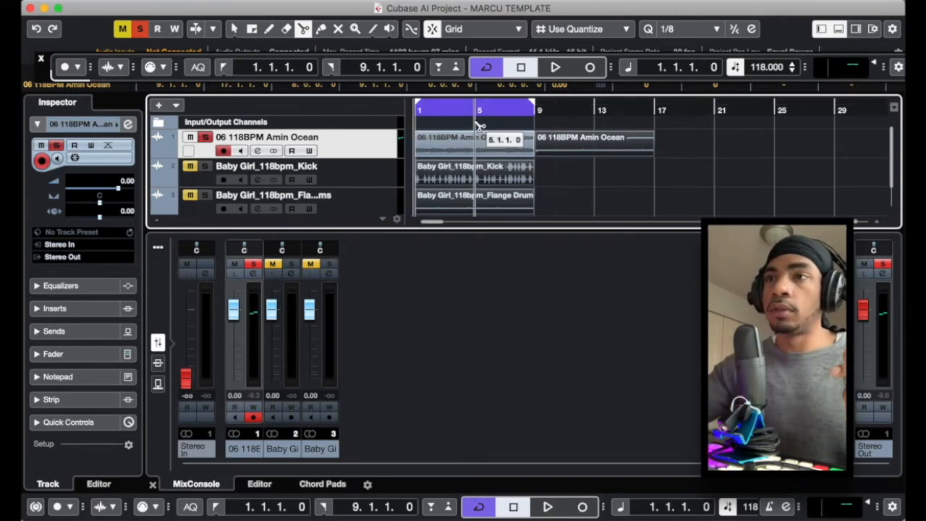
pyautogui.press('space')
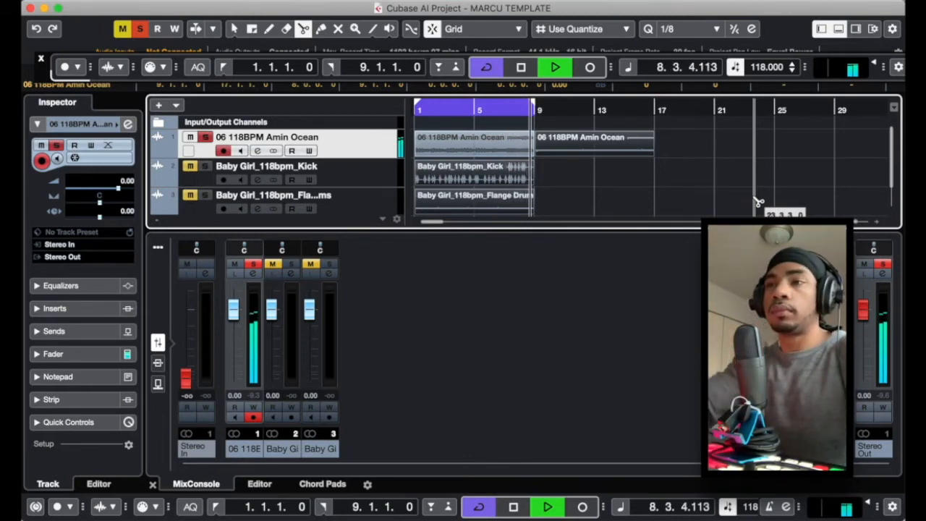
pyautogui.press('space')
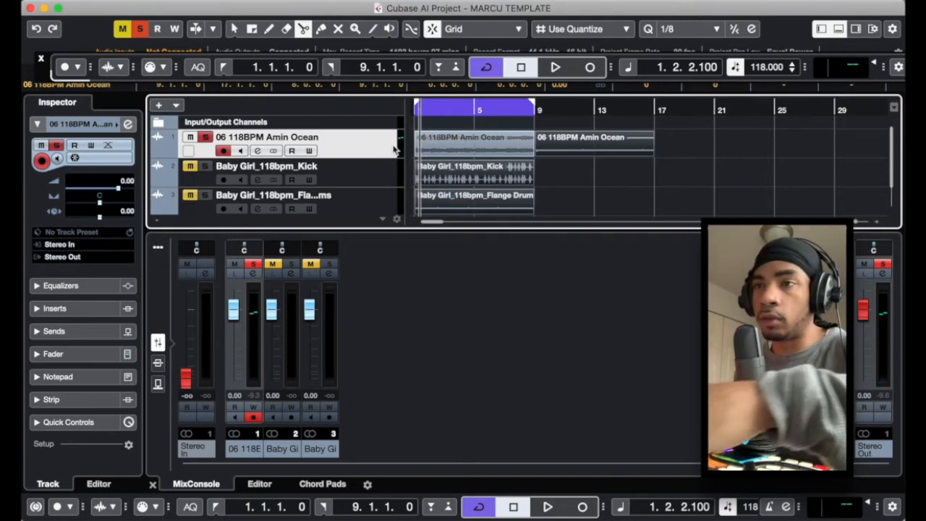
pyautogui.press('.')
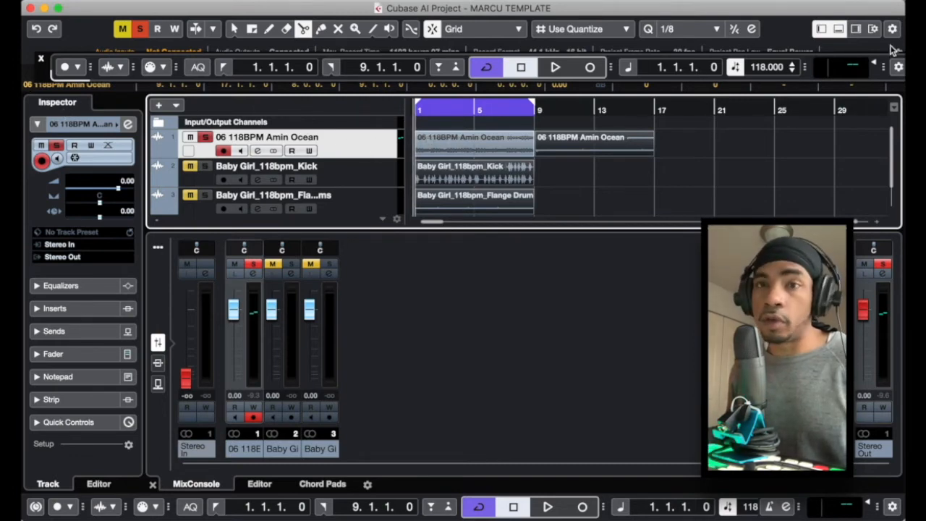
# - Hide the Inspector to give the project and mixer more room
pyautogui.click(821, 29)
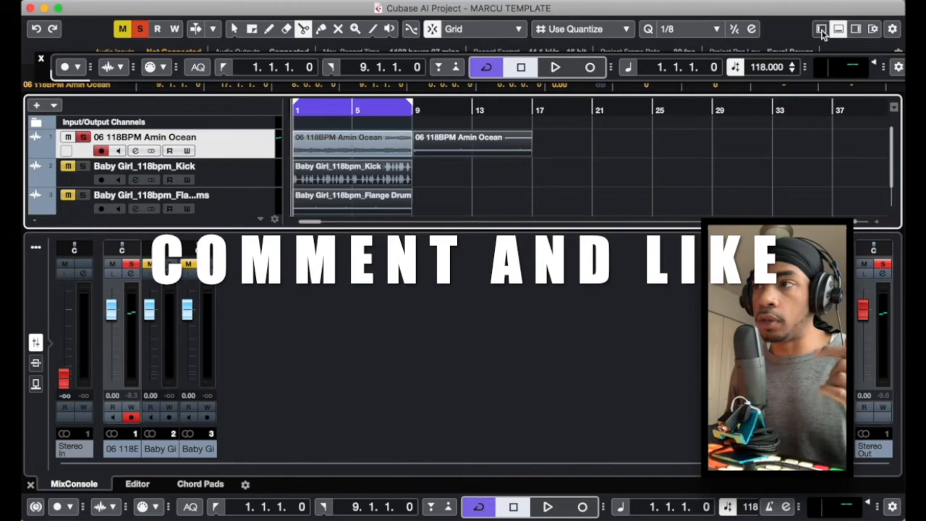
# - Show the Inspector again and color the 06 118BPM Amin Ocean track turquoise
pyautogui.click(822, 30)
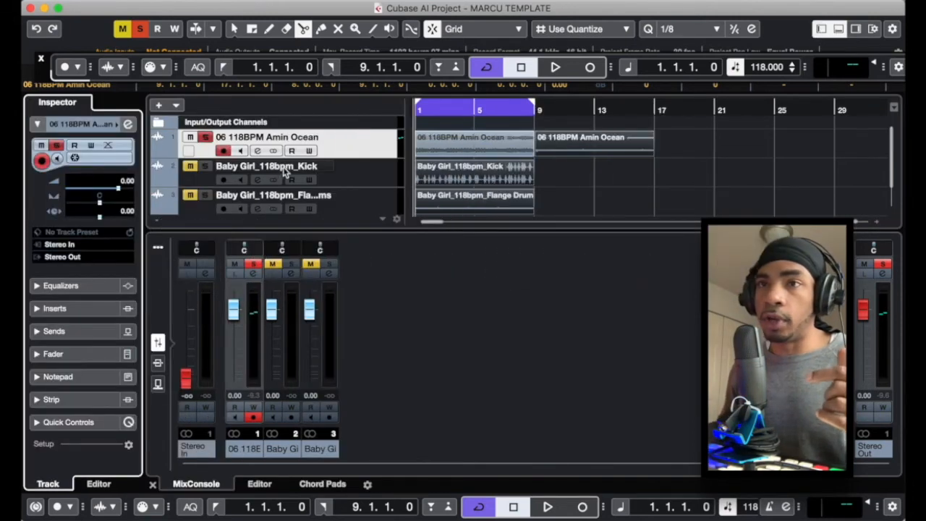
pyautogui.doubleClick(108, 128)
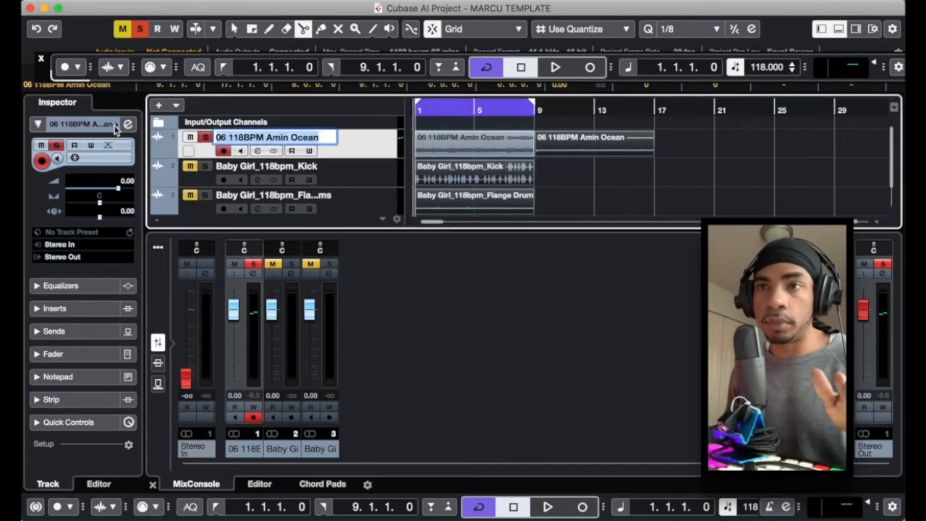
pyautogui.click(91, 129)
pyautogui.click(90, 129)
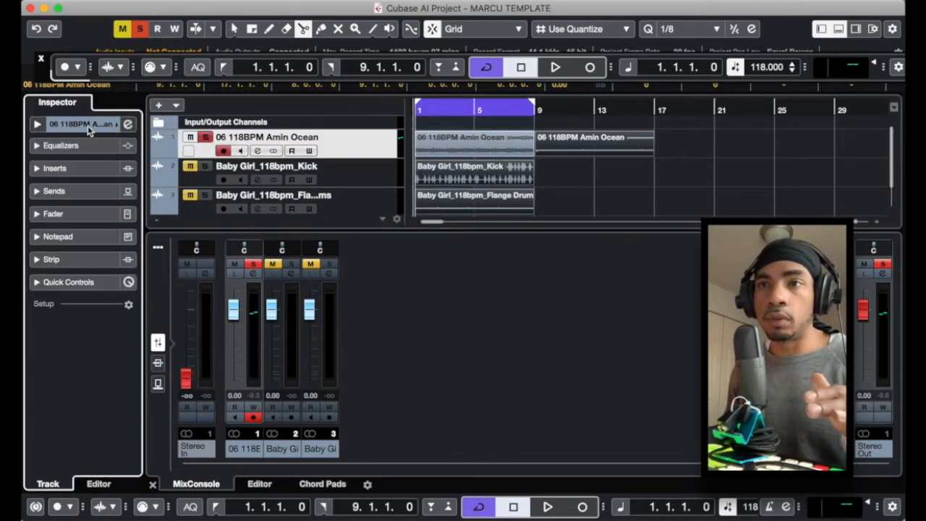
pyautogui.click(88, 129)
pyautogui.click(116, 127)
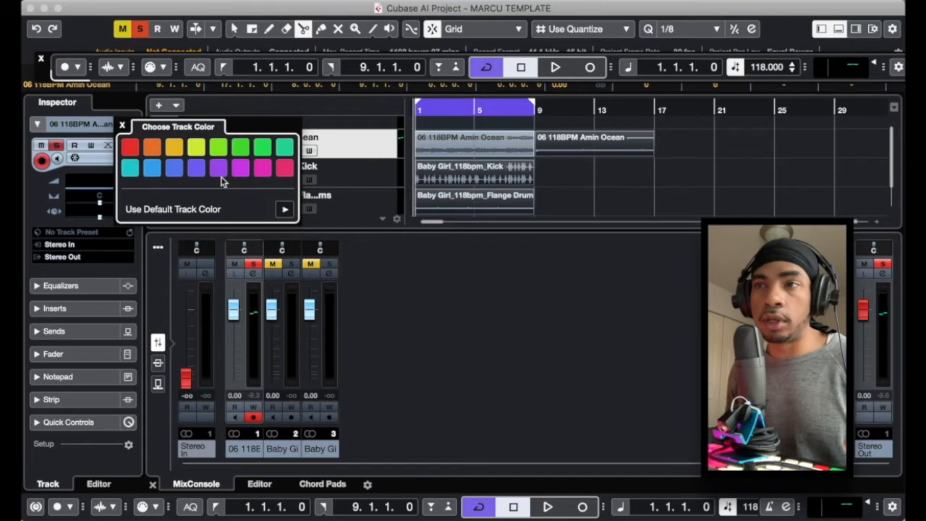
pyautogui.click(129, 169)
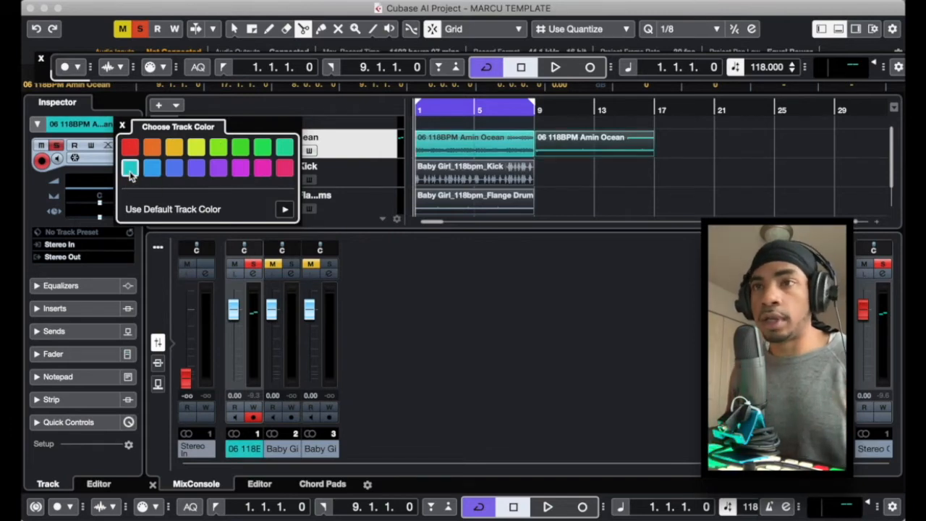
pyautogui.click(121, 126)
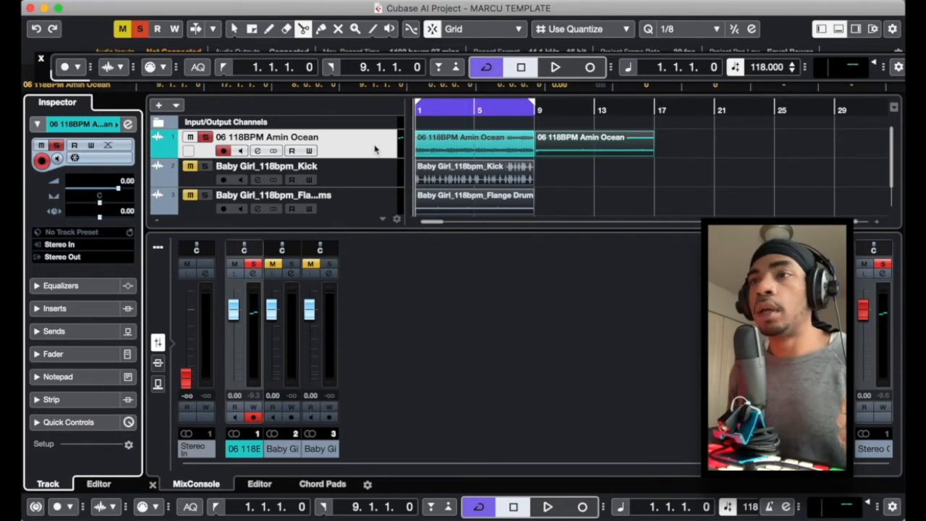
# - Play the Amin Ocean loop and cut its lows with EQ band 1 at 117 Hz and -24 dB
pyautogui.click(376, 174)
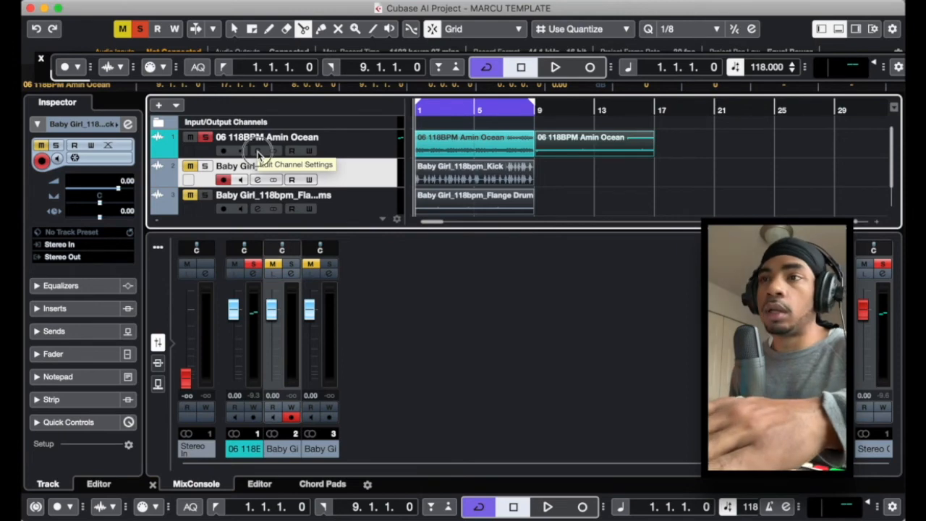
pyautogui.click(258, 152)
pyautogui.press('space')
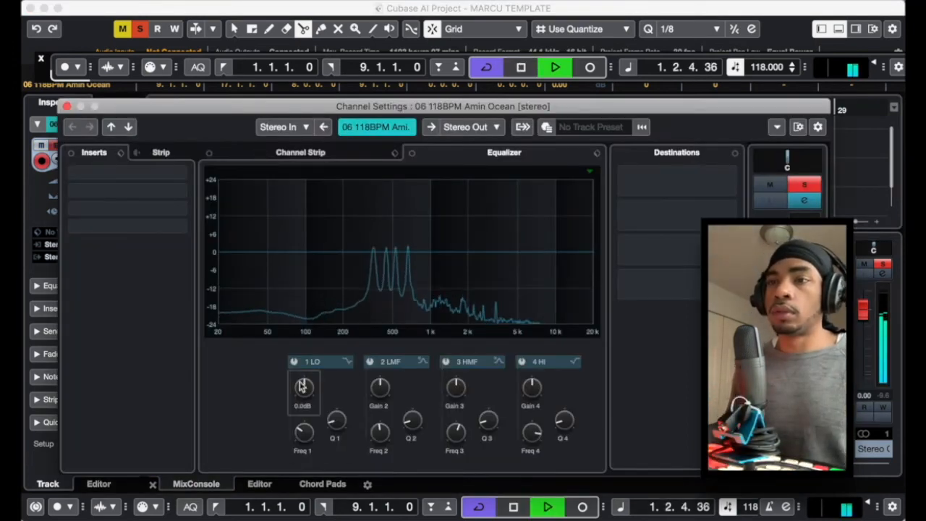
pyautogui.click(293, 361)
pyautogui.moveTo(305, 255); pyautogui.dragTo(316, 337)
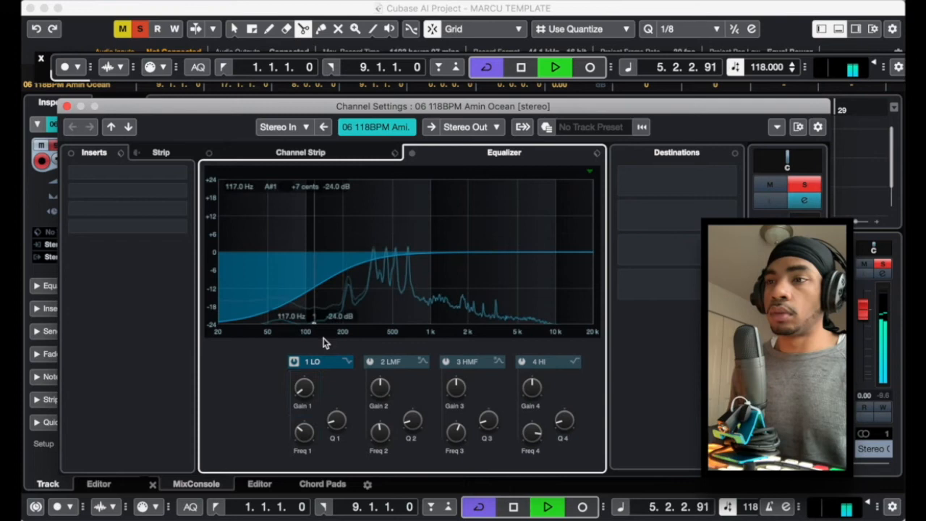
# - Roll off the Amin Ocean highs with EQ band 4 at about 8 kHz and -24 dB, and stop playback
pyautogui.click(521, 361)
pyautogui.moveTo(562, 256); pyautogui.dragTo(546, 331)
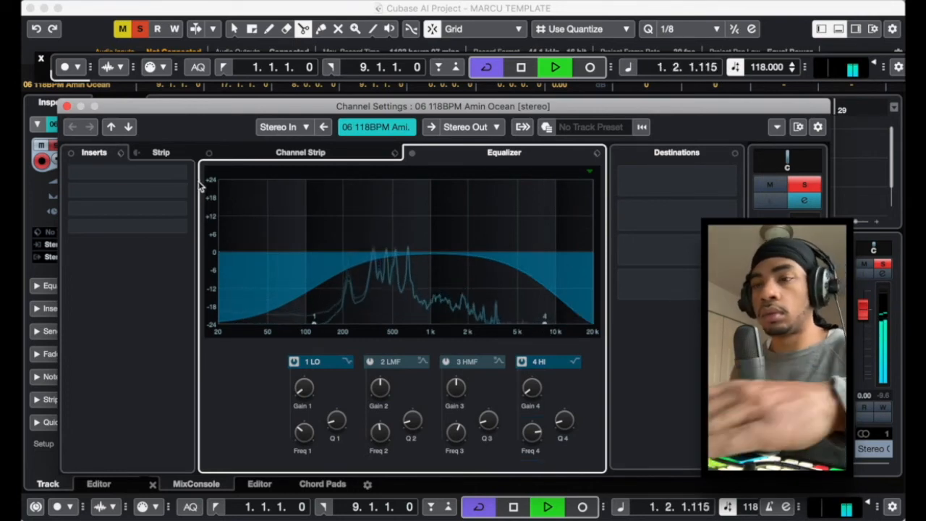
pyautogui.press('space')
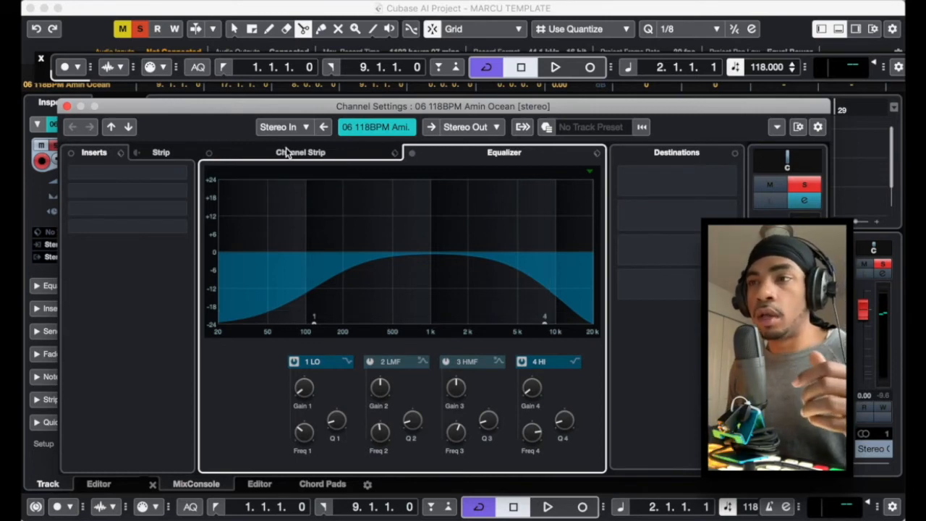
# - Load MPXiReverbVST in the Amin Ocean track's first insert slot and set its mix to 14% while the loop plays
pyautogui.press('space')
pyautogui.click(181, 174)
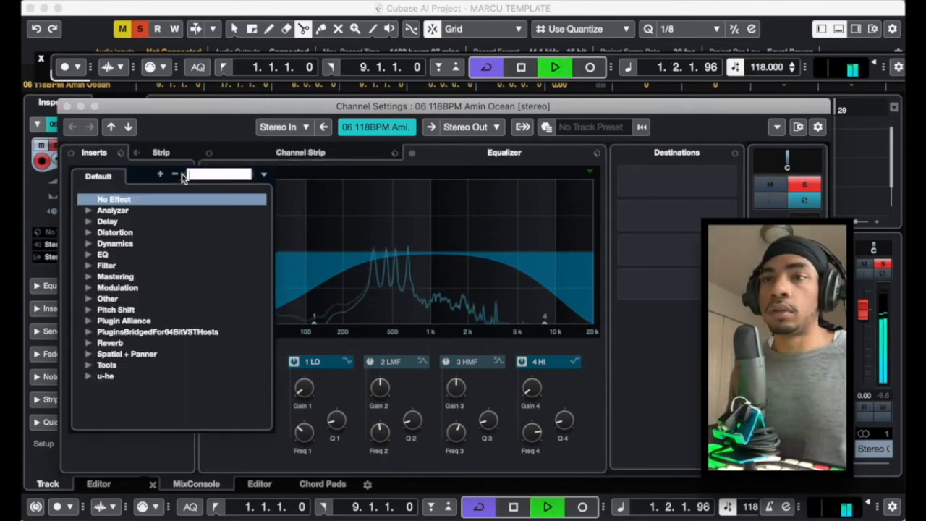
pyautogui.click(88, 298)
pyautogui.scroll(-2, 160, 309)
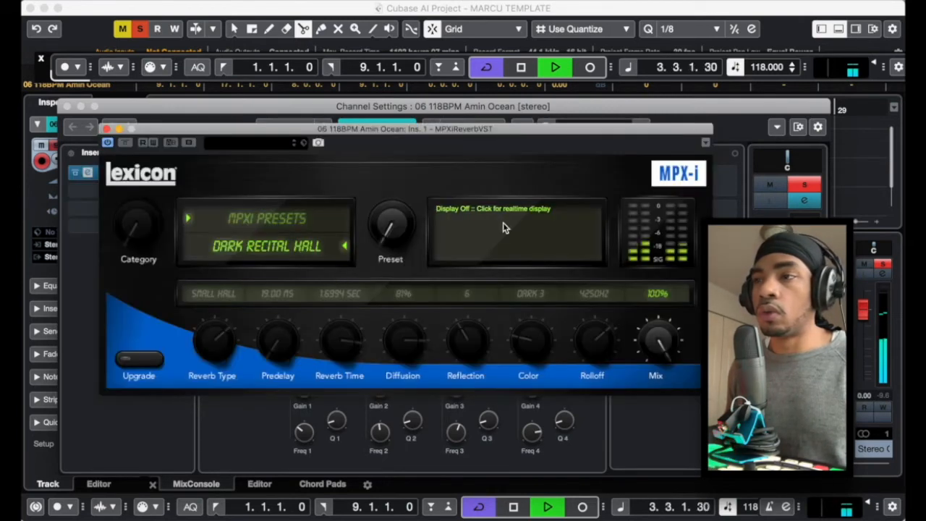
pyautogui.click(508, 231)
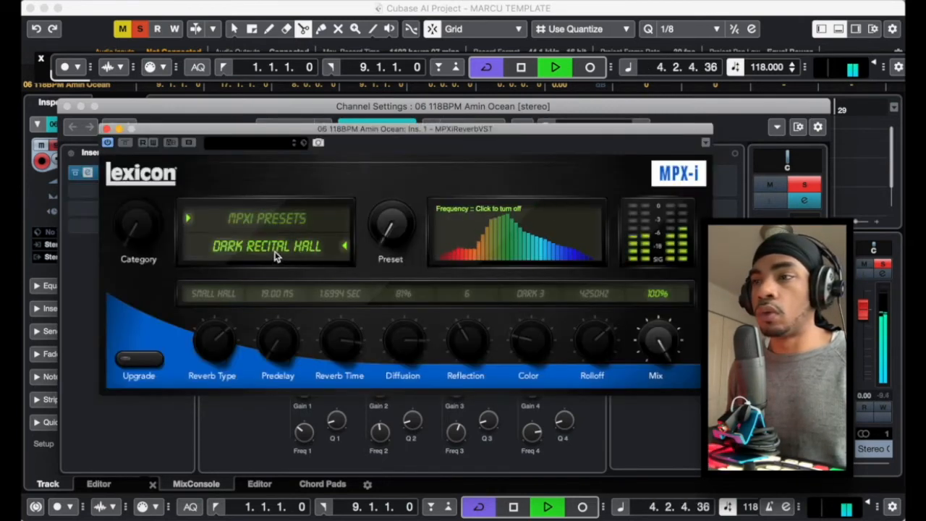
pyautogui.moveTo(657, 335)
pyautogui.mouseDown()
pyautogui.moveTo(647, 425)
pyautogui.moveTo(651, 337)
pyautogui.moveTo(647, 348)
pyautogui.mouseUp()
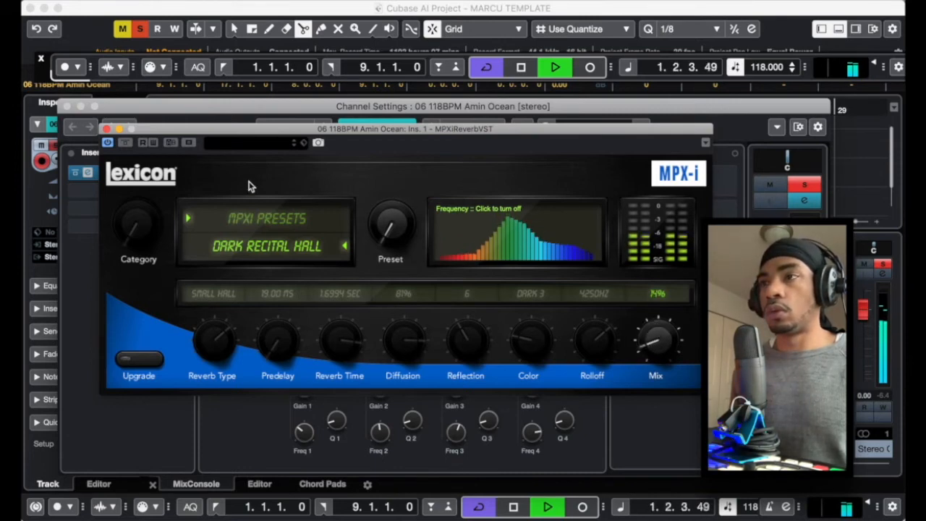
# - Audition the reverb on the Amin Ocean loop with the plug-in window moved aside, and close the plug-in
pyautogui.click(107, 129)
pyautogui.click(142, 176)
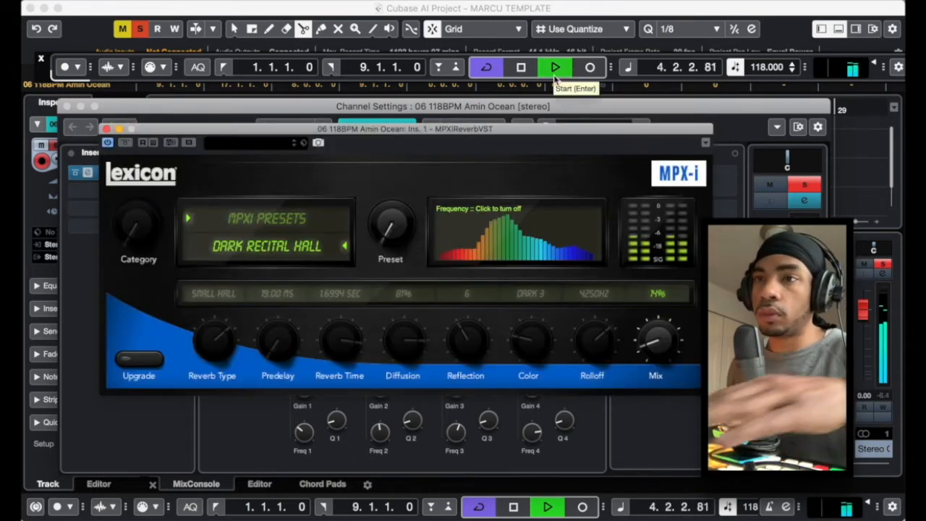
pyautogui.click(553, 72)
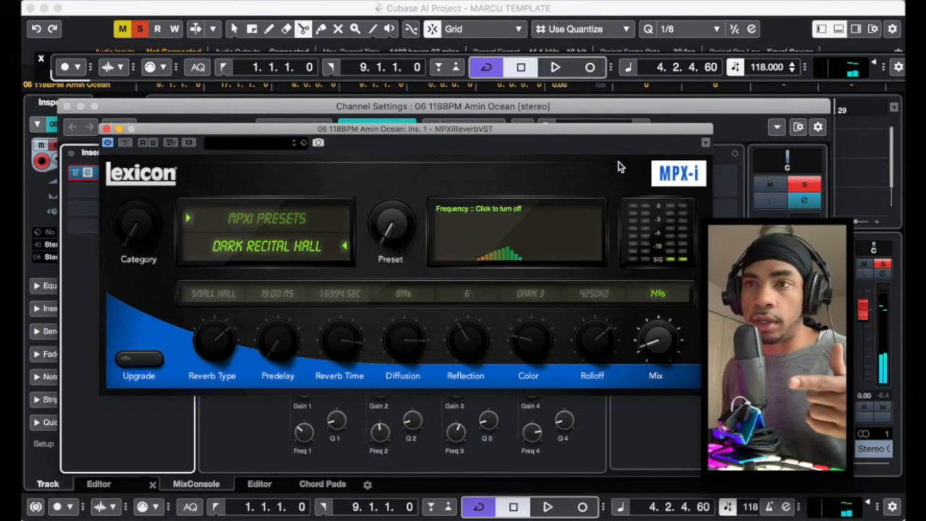
pyautogui.moveTo(364, 133); pyautogui.dragTo(510, 137)
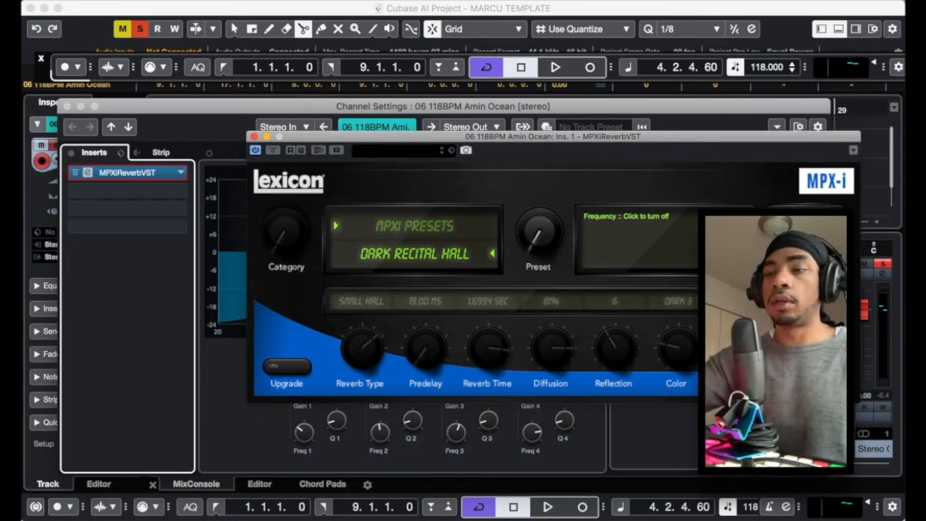
pyautogui.press('space')
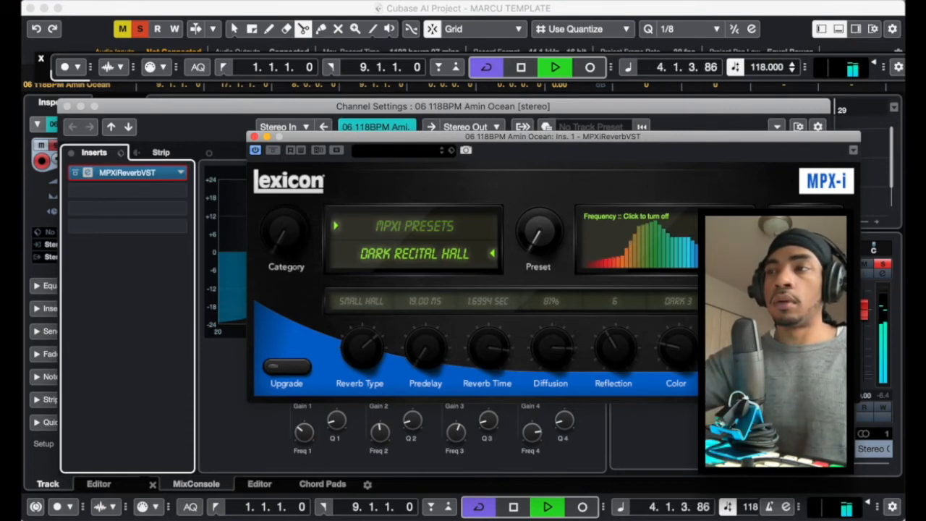
pyautogui.press('space')
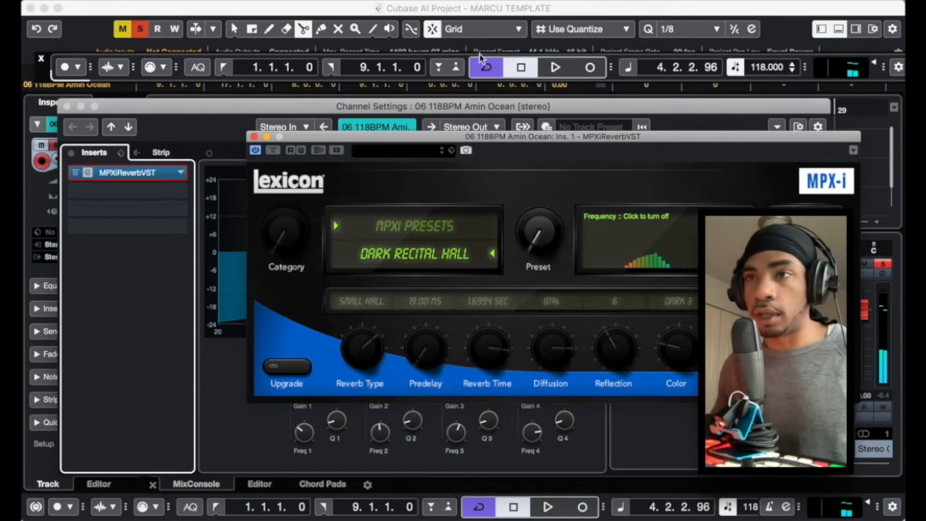
pyautogui.click(254, 137)
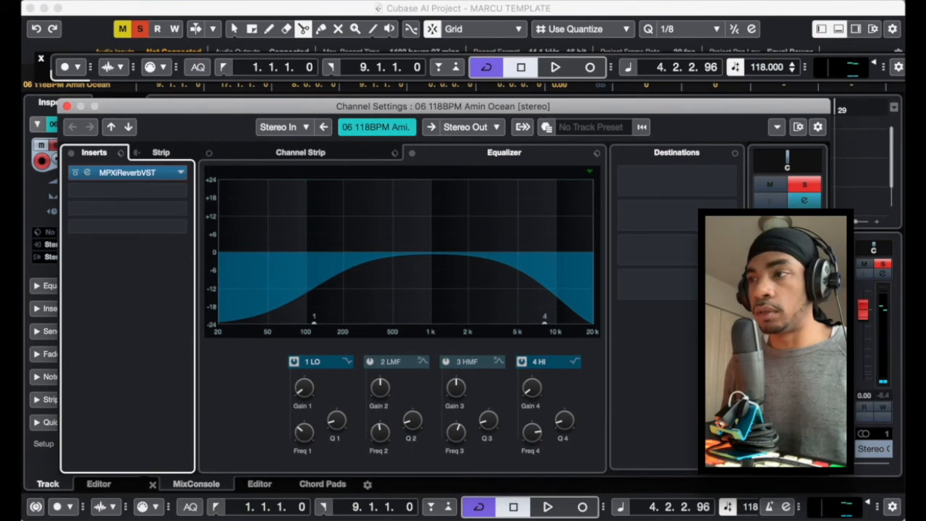
# - Load Solid Bus Comp in the Amin Ocean track's second insert slot and return the playhead to the start
pyautogui.click(180, 191)
pyautogui.click(87, 318)
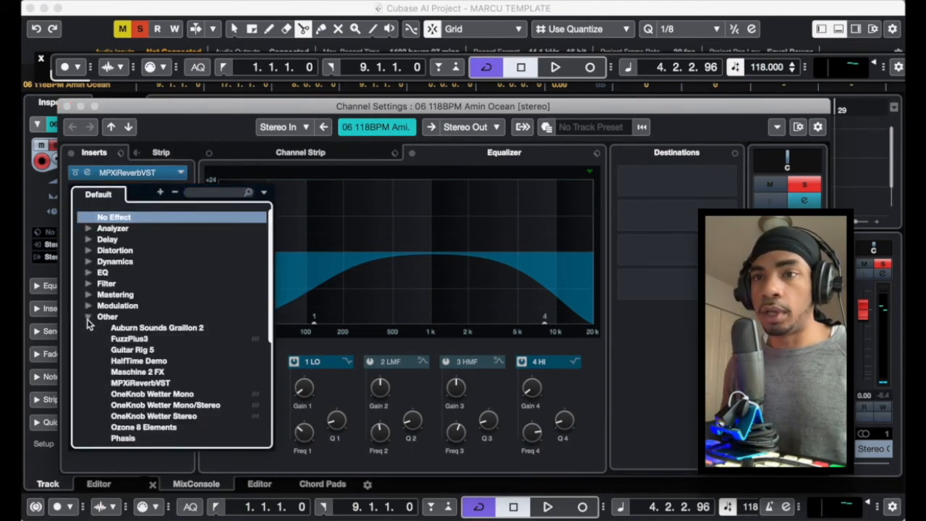
pyautogui.scroll(-5, 168, 357)
pyautogui.click(142, 344)
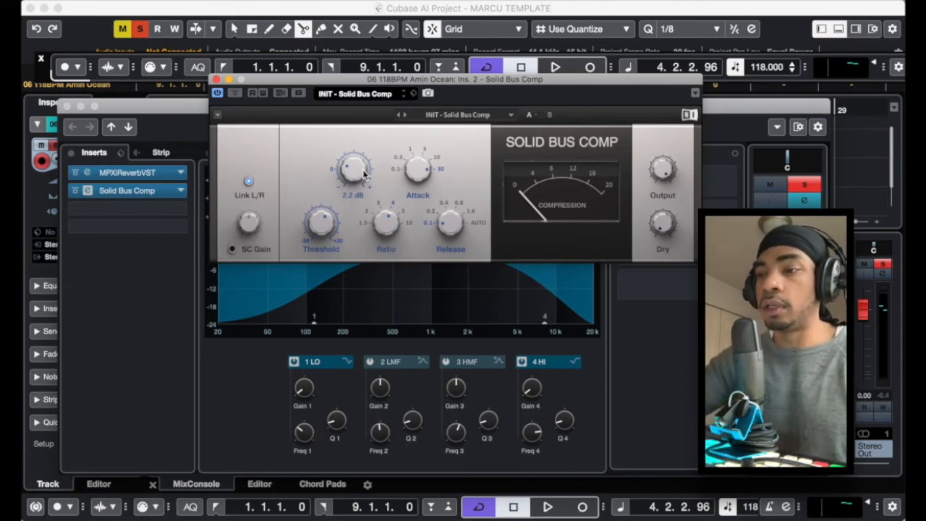
pyautogui.press('.')
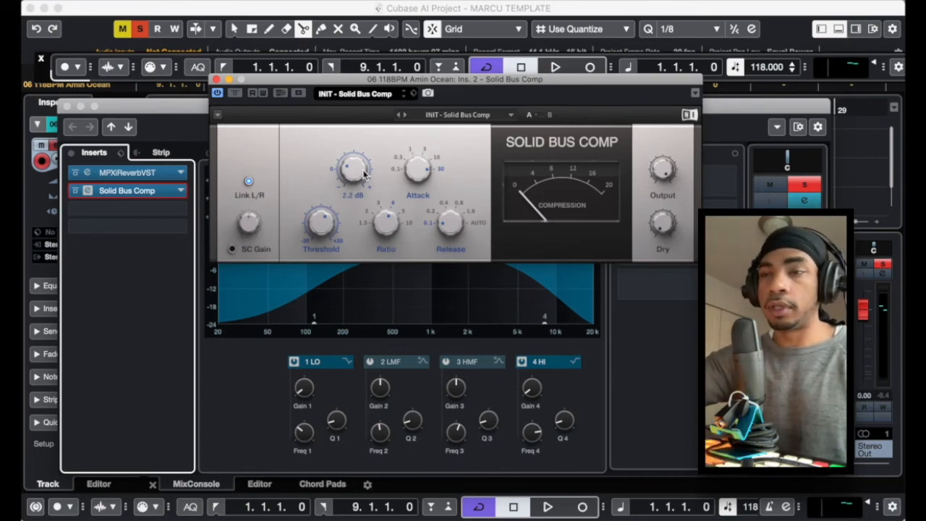
# - Set Solid Bus Comp's attack to 0.3 and lower its ratio while the loop plays, and close the plug-in
pyautogui.press('space')
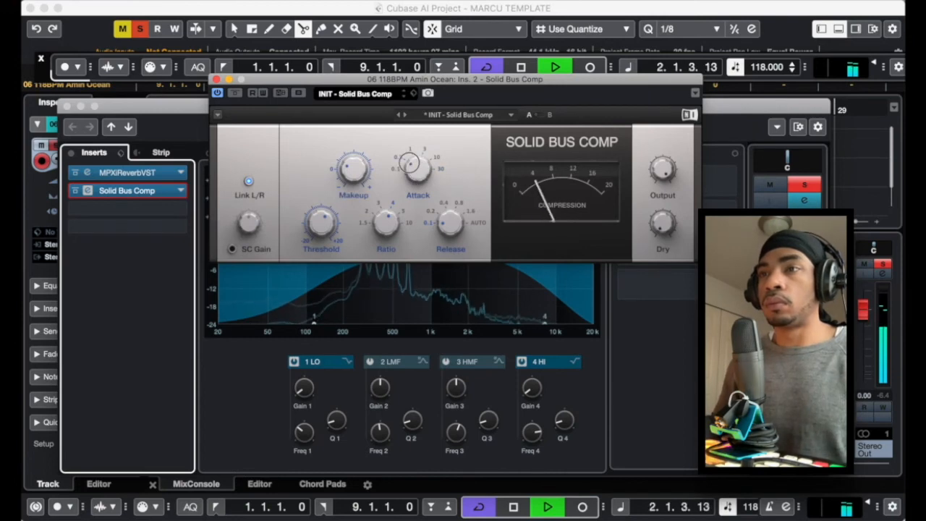
pyautogui.moveTo(382, 219); pyautogui.dragTo(381, 224)
pyautogui.moveTo(350, 183); pyautogui.dragTo(349, 177)
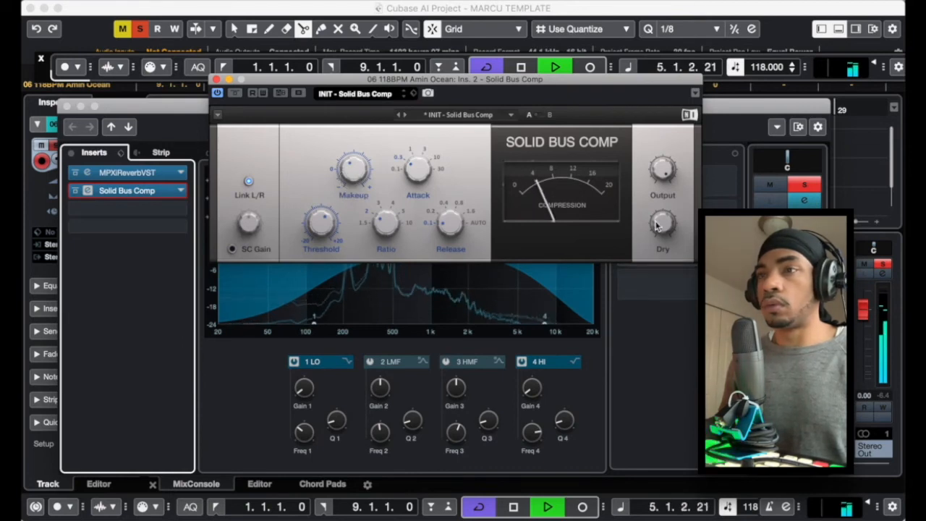
pyautogui.click(217, 82)
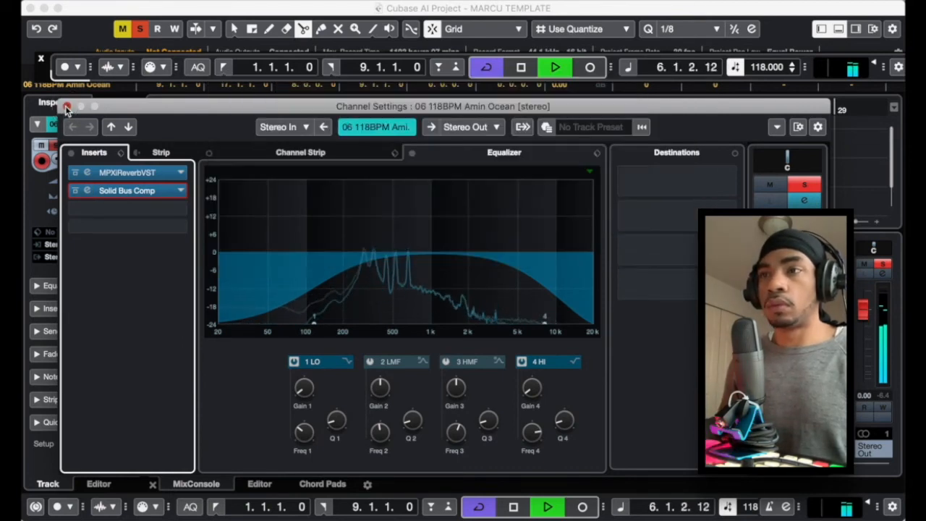
# - Audition the processed loop from the project view and review the Amin Ocean channel's EQ and inserts once more
pyautogui.click(67, 107)
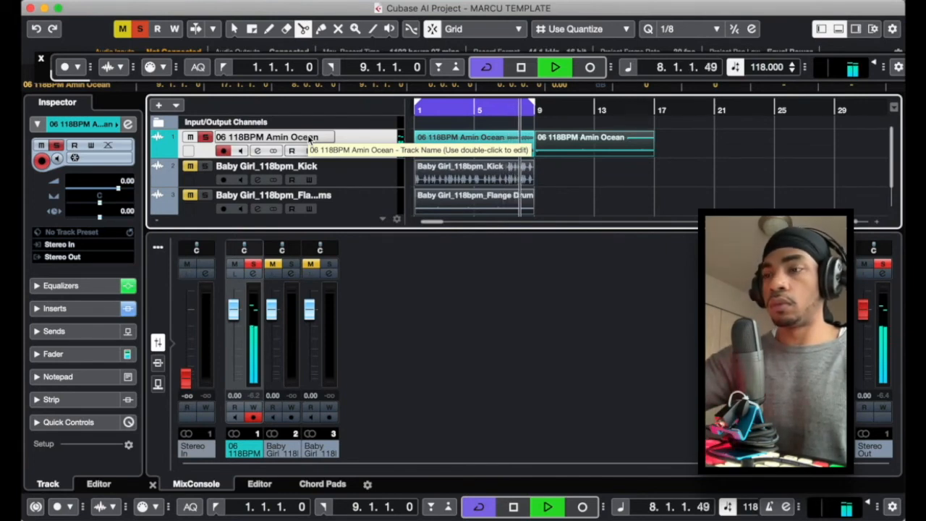
pyautogui.press('space')
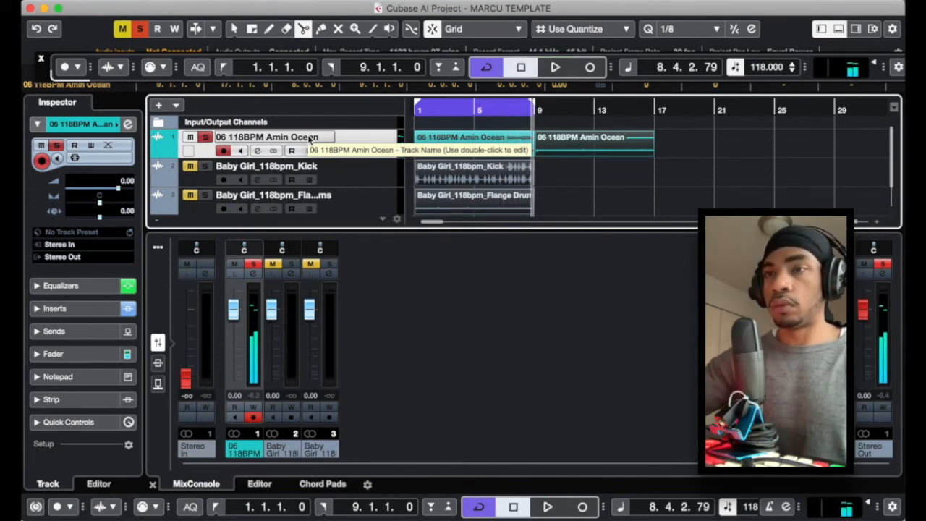
pyautogui.click(253, 273)
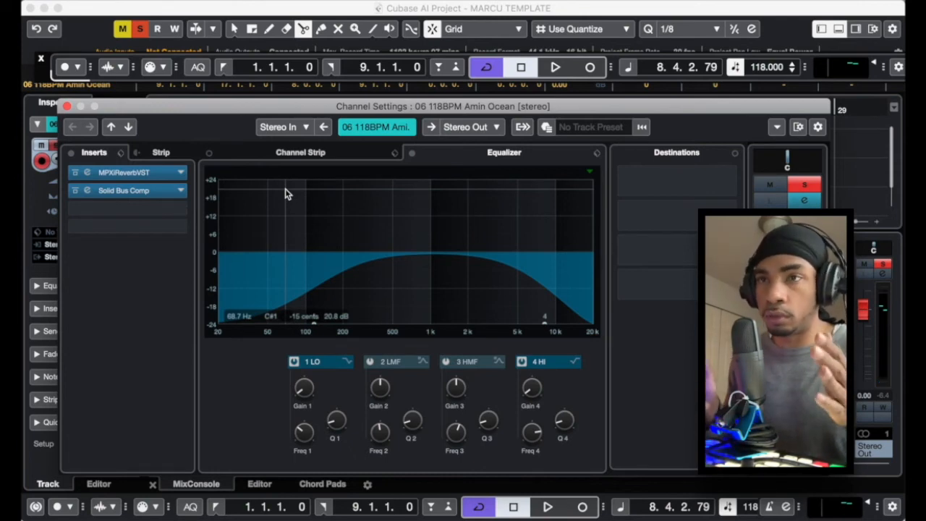
pyautogui.click(66, 106)
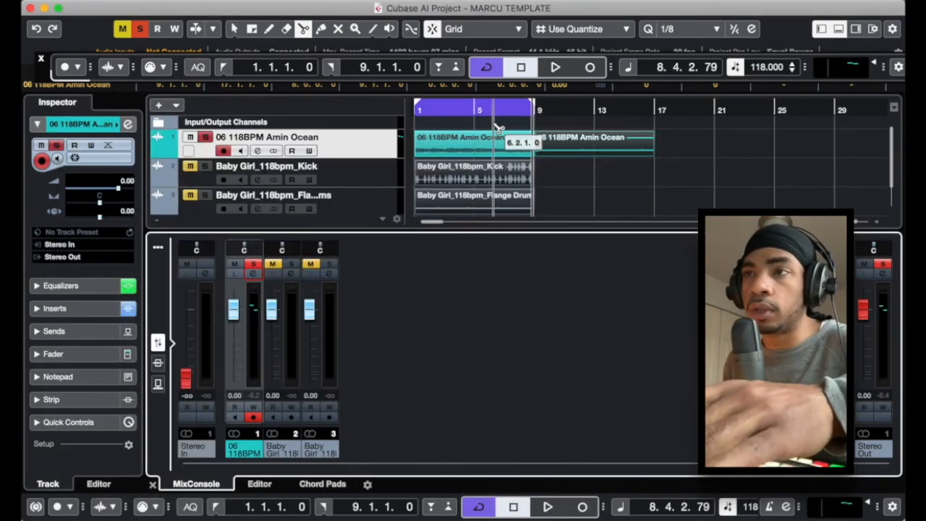
# - Split the Amin Ocean loop at 4.4.1, 5.1.1 and 5.2.1 while it plays
pyautogui.scroll(3, 494, 129)
pyautogui.scroll(3, 553, 136)
pyautogui.hscroll(-5, 557, 136)
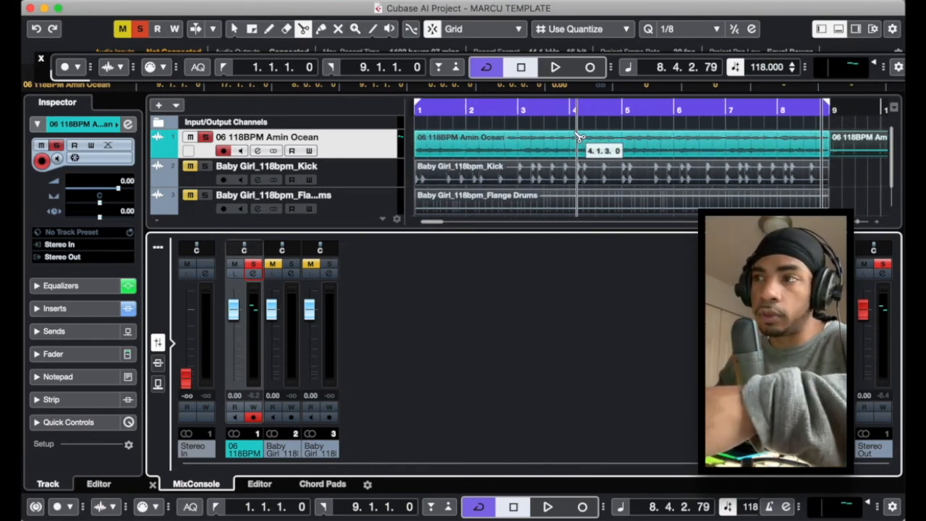
pyautogui.press('space')
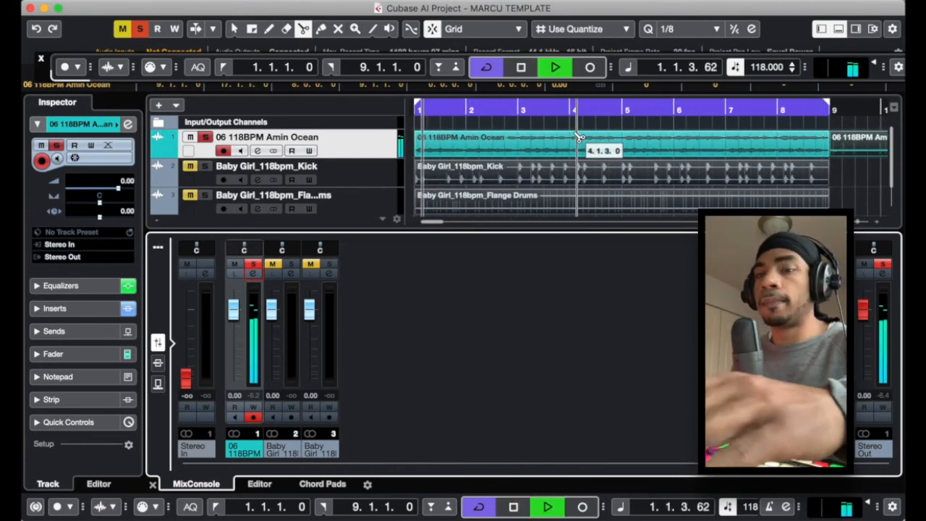
pyautogui.scroll(3, 530, 141)
pyautogui.scroll(-3, 564, 144)
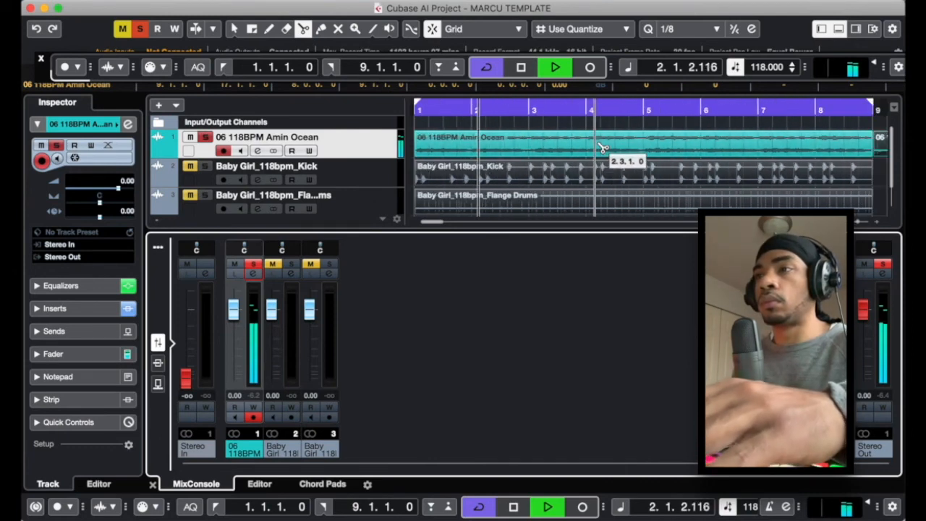
pyautogui.scroll(2, 669, 145)
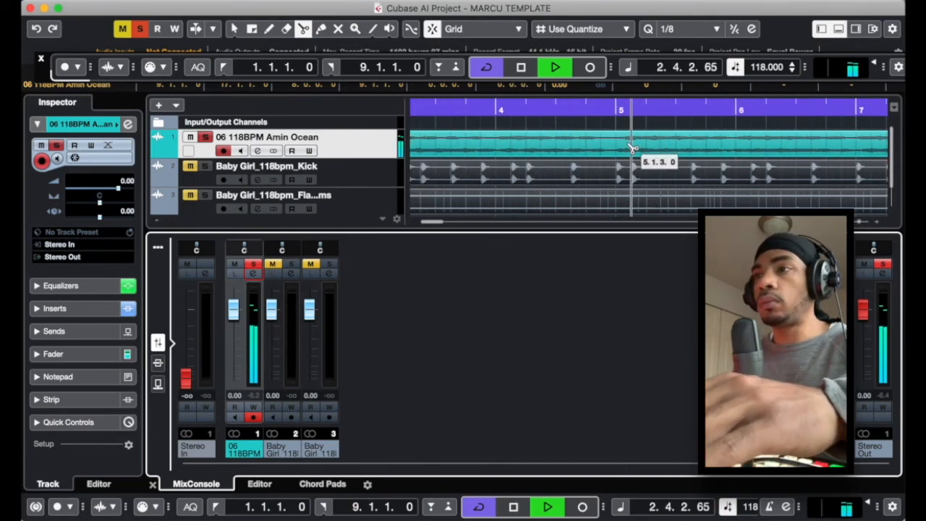
pyautogui.click(588, 150)
pyautogui.click(618, 150)
pyautogui.click(646, 151)
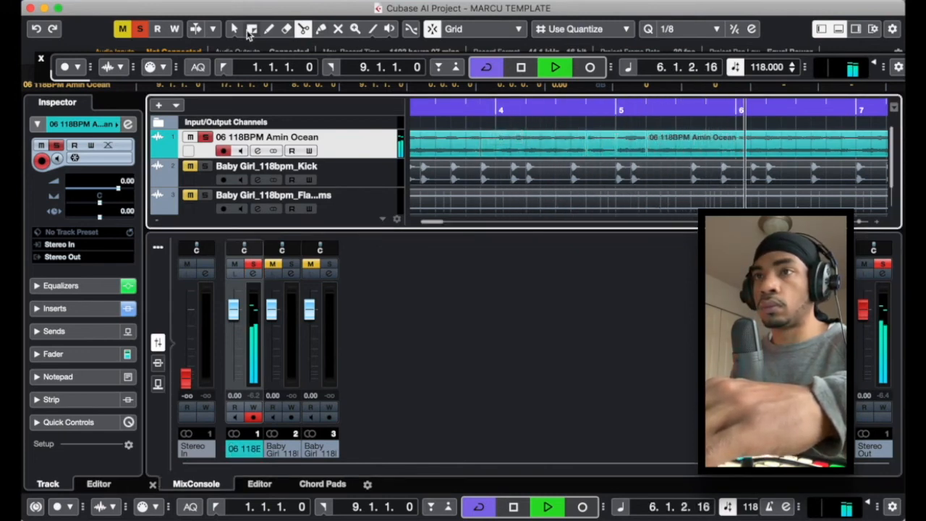
# - Replace the Amin Ocean slice at 4.4.1 with a copy of the one-beat slice from 5.1.1, and audition the edit
pyautogui.click(235, 29)
pyautogui.press('Delete')
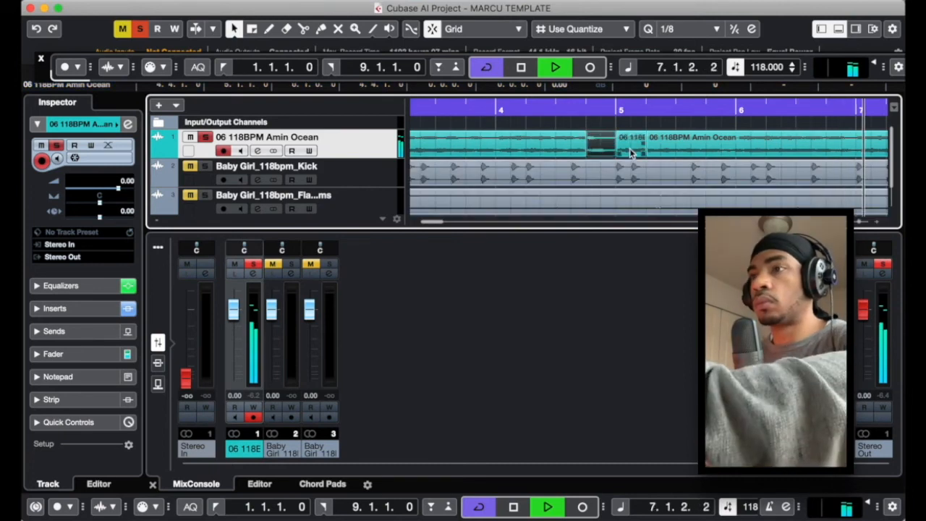
pyautogui.click(629, 148)
pyautogui.moveTo(629, 148); pyautogui.dragTo(600, 148)
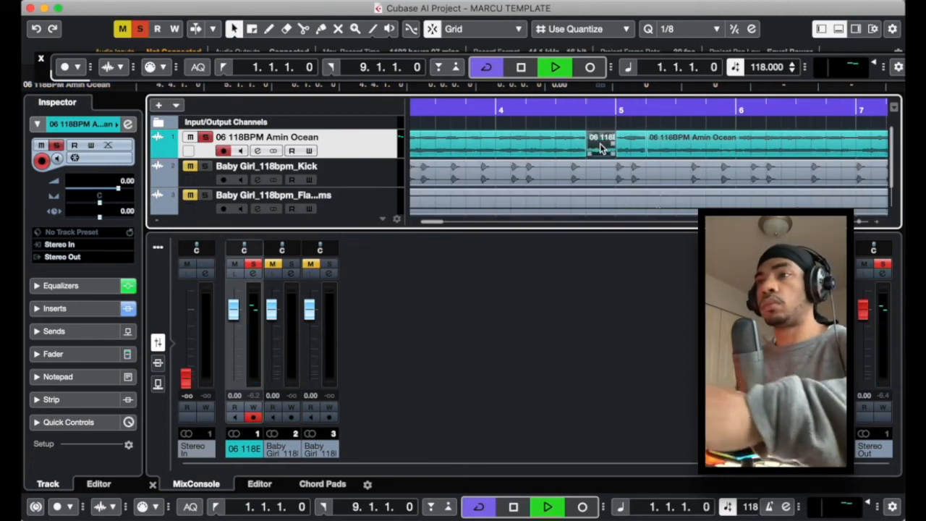
pyautogui.press('space')
pyautogui.press('space')
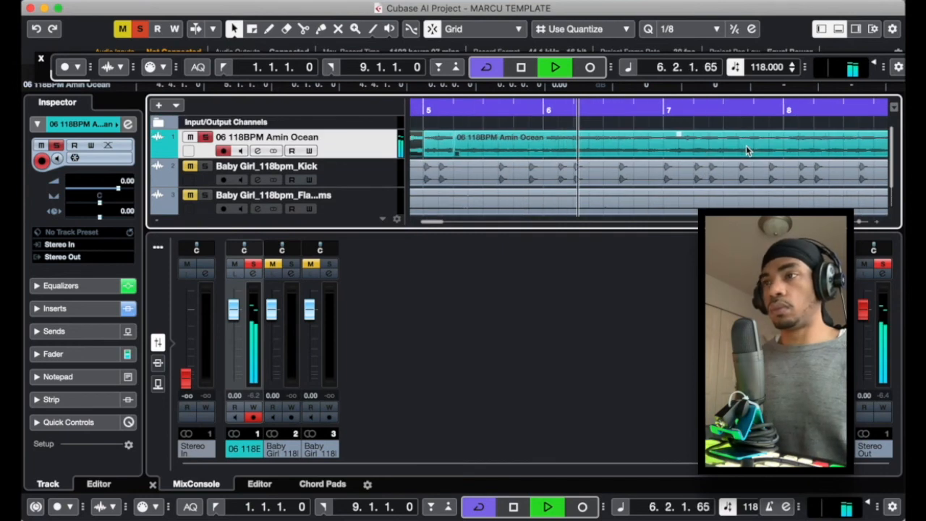
# - Stop playback and split the Amin Ocean loop at 6.4.1, 7.1.1 and 7.2.1
pyautogui.click(524, 68)
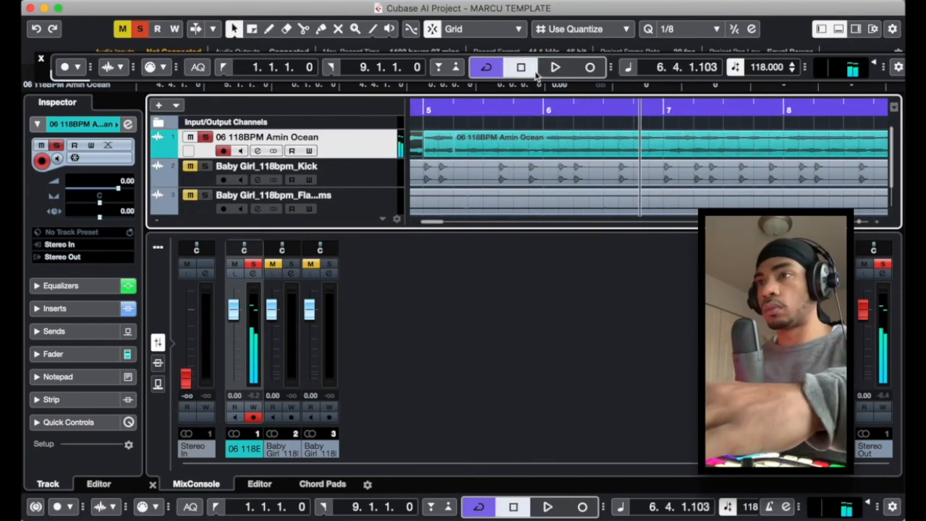
pyautogui.click(303, 29)
pyautogui.click(638, 148)
pyautogui.click(664, 149)
pyautogui.click(697, 153)
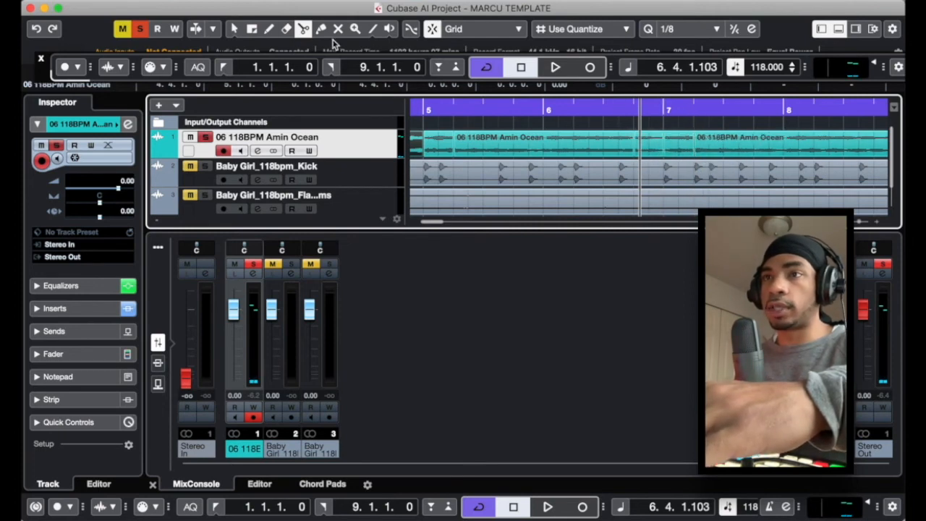
# - Copy the one-beat Amin Ocean slice from 7.1.1 onto 6.4.1 and return the playhead to the start
pyautogui.click(233, 29)
pyautogui.click(644, 148)
pyautogui.moveTo(644, 149)
pyautogui.mouseDown()
pyautogui.moveTo(678, 148)
pyautogui.moveTo(645, 149)
pyautogui.mouseUp()
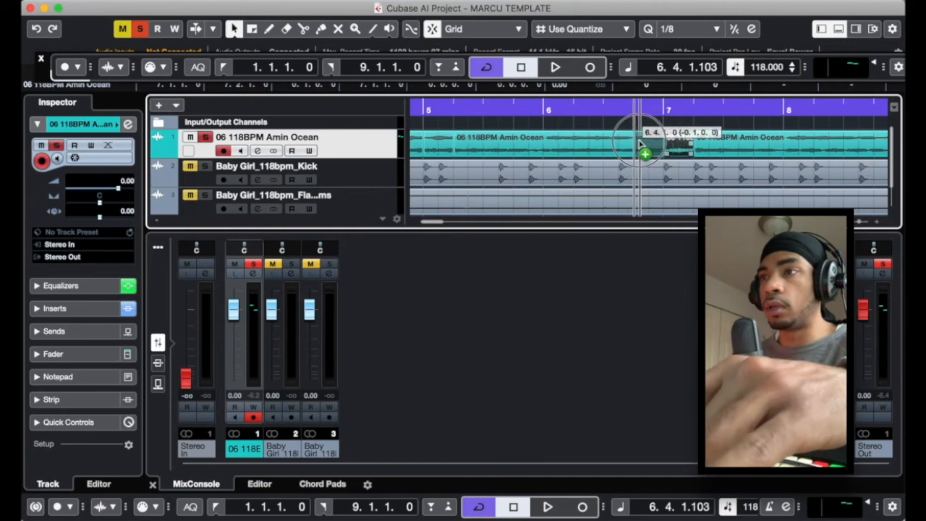
pyautogui.press('Home')
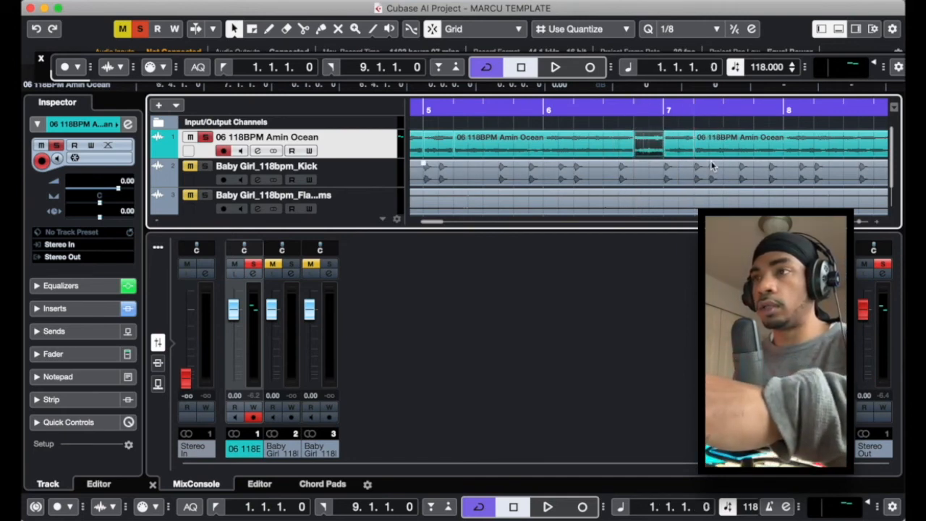
# - Play the project and shorten the last Amin Ocean slice before bar 9 so that it ends at 8.4.1
pyautogui.hscroll(4, 715, 153)
pyautogui.hscroll(-3, 715, 153)
pyautogui.press('space')
pyautogui.hscroll(1, 715, 154)
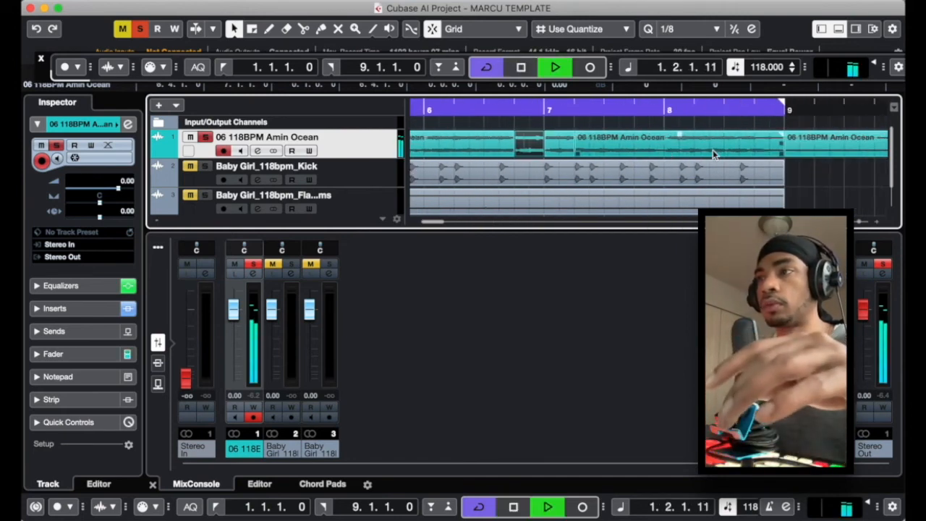
pyautogui.moveTo(783, 155); pyautogui.dragTo(752, 153)
pyautogui.scroll(-2, 752, 154)
pyautogui.scroll(-3, 752, 153)
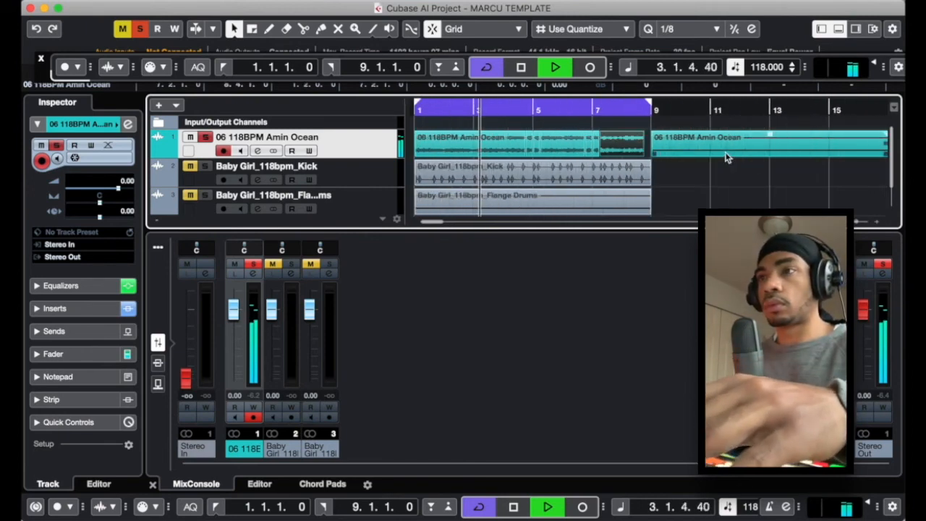
# - Fill the gap at 8.4.1 with a copy of the Amin Ocean loop trimmed to end at 9.1.1, and stop playback
pyautogui.moveTo(427, 144); pyautogui.dragTo(652, 147)
pyautogui.moveTo(752, 154); pyautogui.dragTo(648, 155)
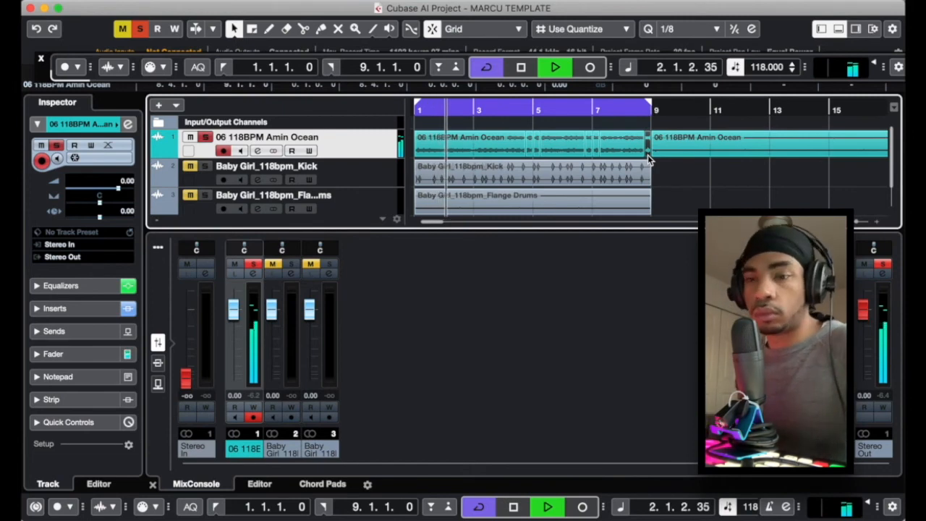
pyautogui.press('space')
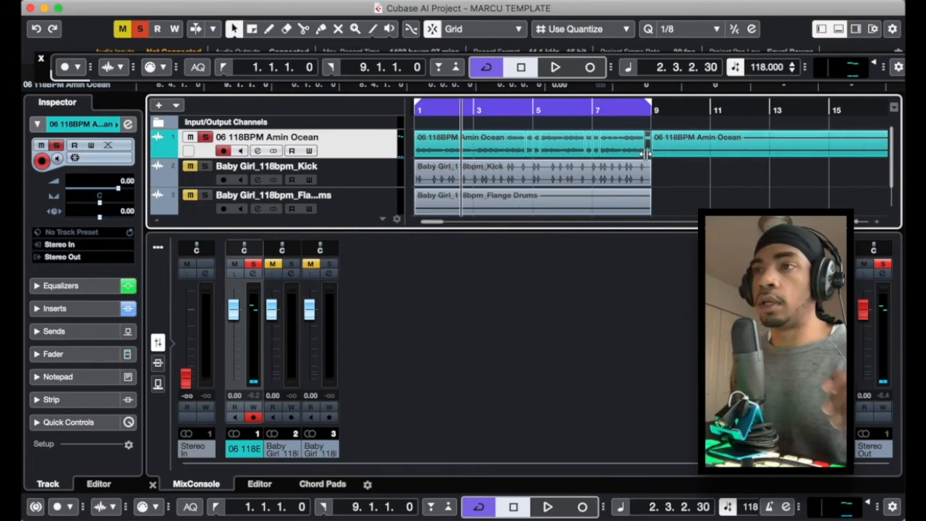
# - Return the playhead to the start and move the Flange Drums track above the Kick track
pyautogui.scroll(2, 543, 153)
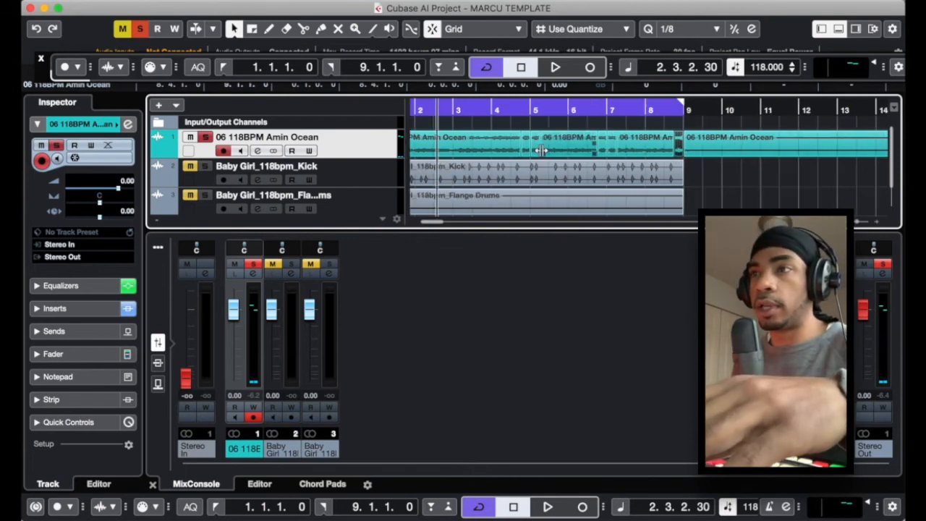
pyautogui.hscroll(-2, 544, 153)
pyautogui.press('Home')
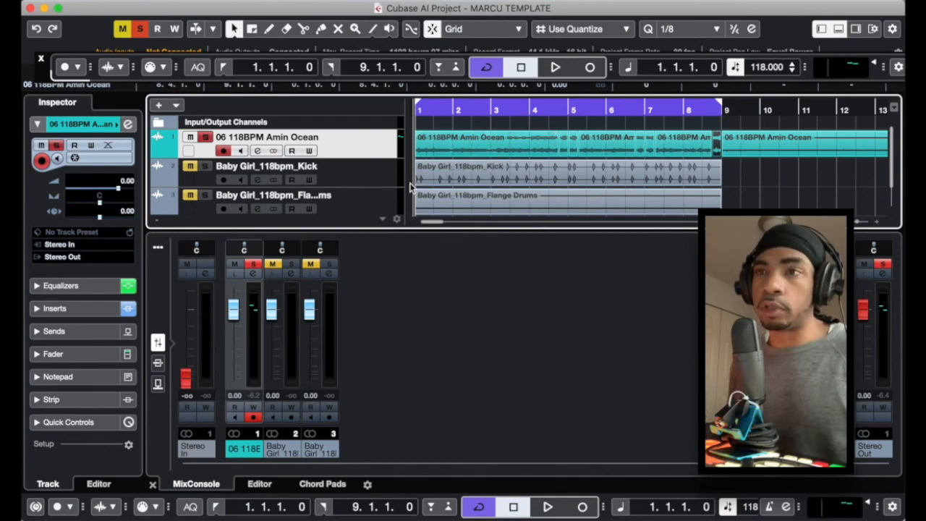
pyautogui.moveTo(375, 207); pyautogui.dragTo(368, 179)
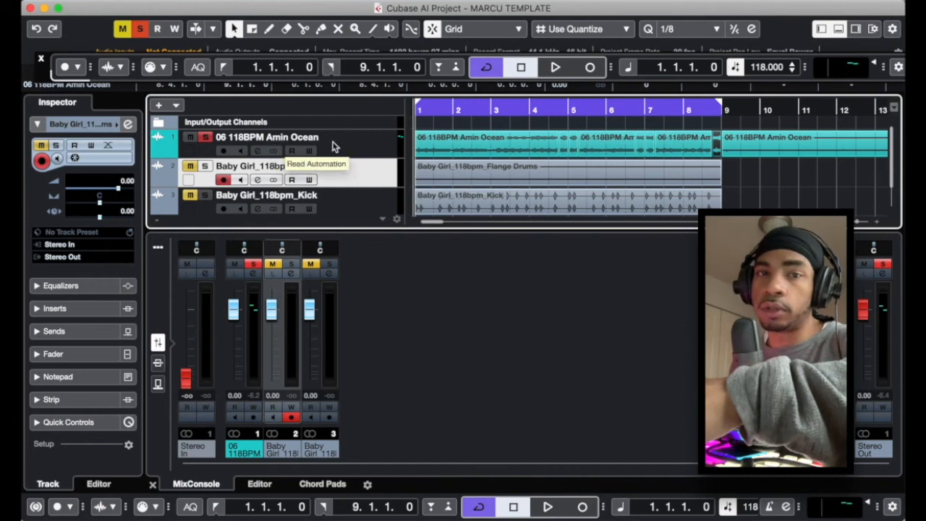
pyautogui.click(368, 142)
# - Start playback, then unmute and solo the Flange Drums channel alongside the Amin Ocean loop
pyautogui.press('space')
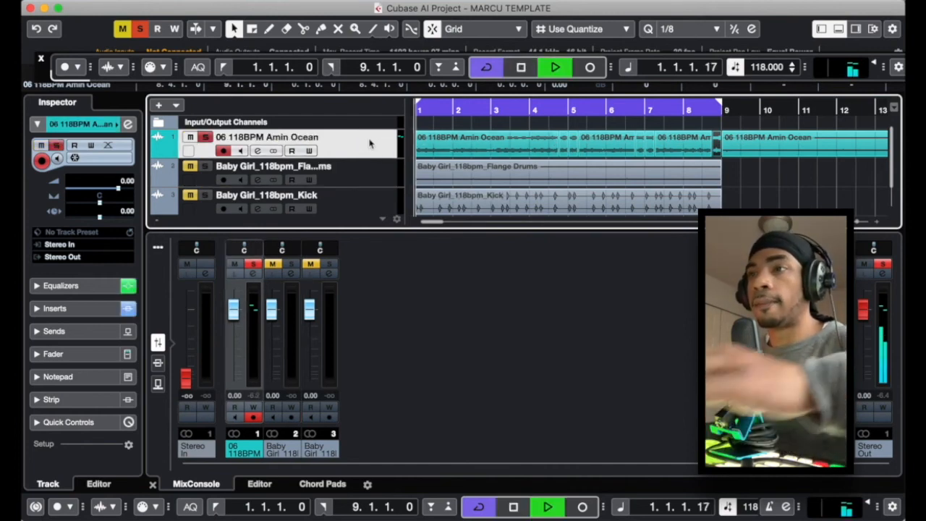
pyautogui.click(271, 264)
pyautogui.click(290, 263)
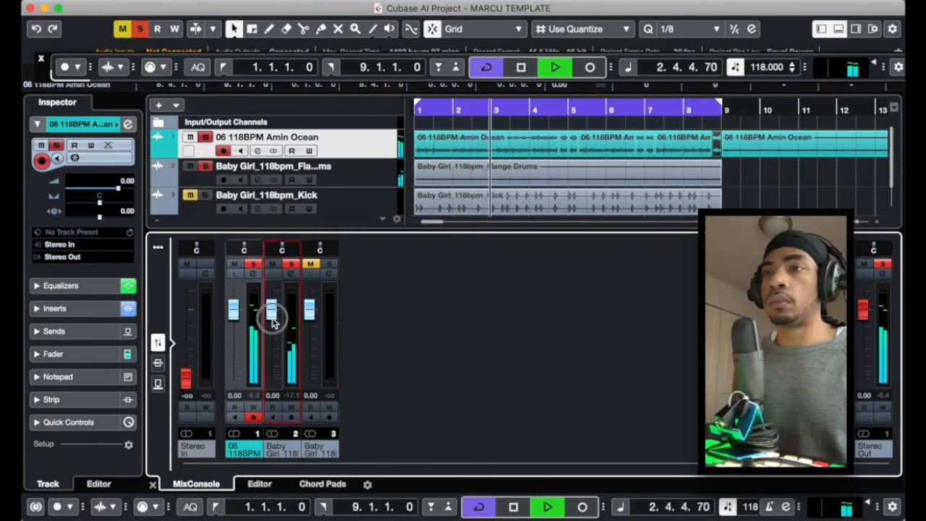
# - Load Solid Bus Comp in the first insert slot of the Flange Drums channel and close the plug-in window
pyautogui.click(336, 179)
pyautogui.click(257, 179)
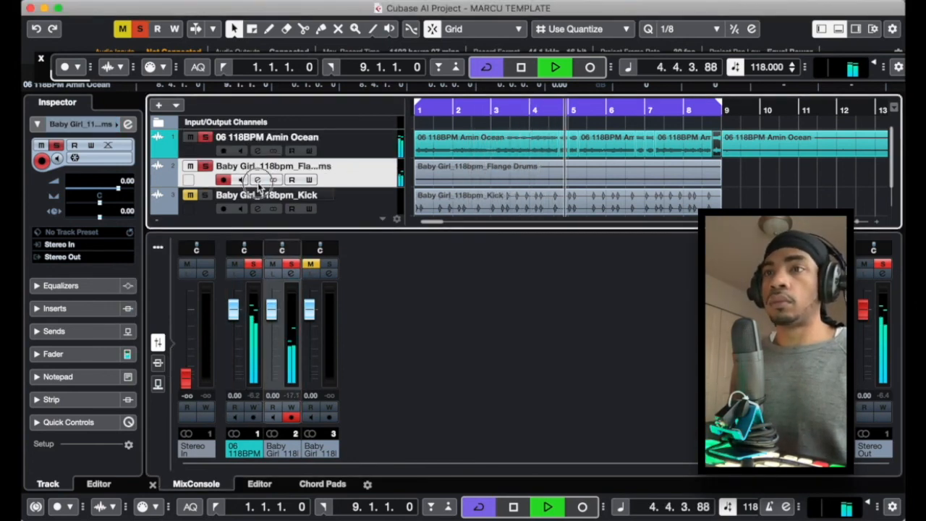
pyautogui.click(256, 180)
pyautogui.click(181, 175)
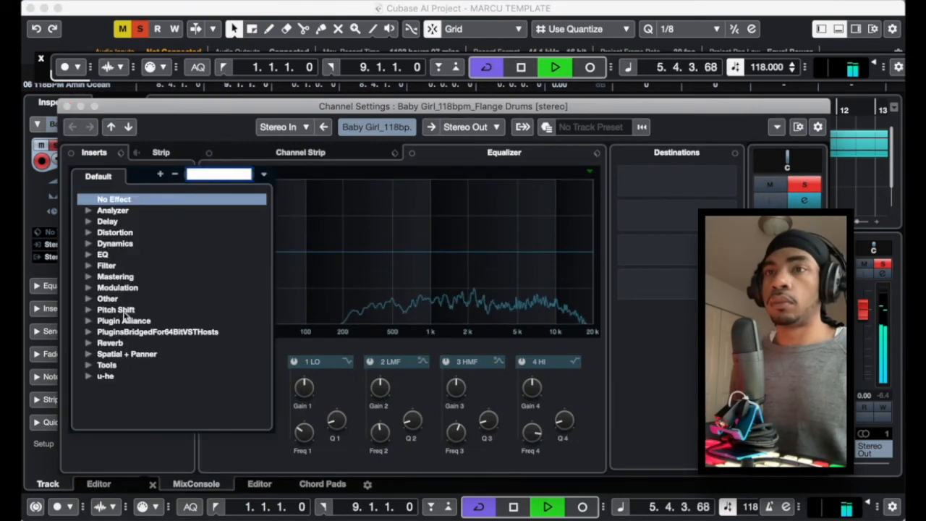
pyautogui.click(107, 298)
pyautogui.scroll(-5, 123, 354)
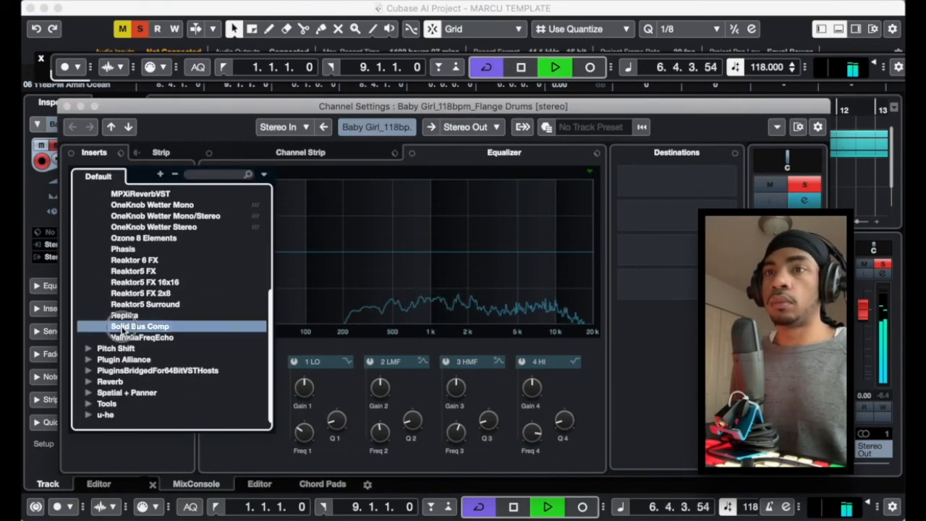
pyautogui.click(138, 326)
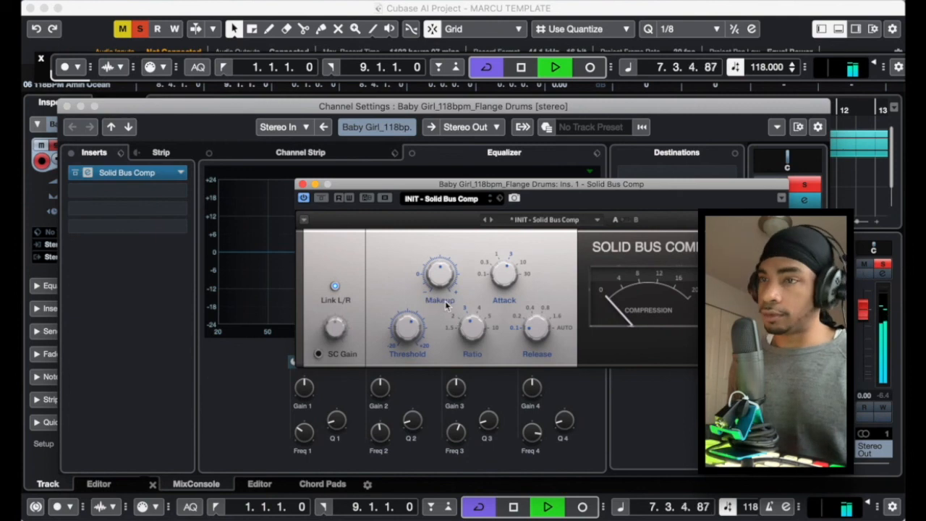
pyautogui.click(303, 185)
# - Enable the Flange Drums EQ's low and high bands and pull both down to about -24 dB, the low one slightly above 100 Hz
pyautogui.click(294, 361)
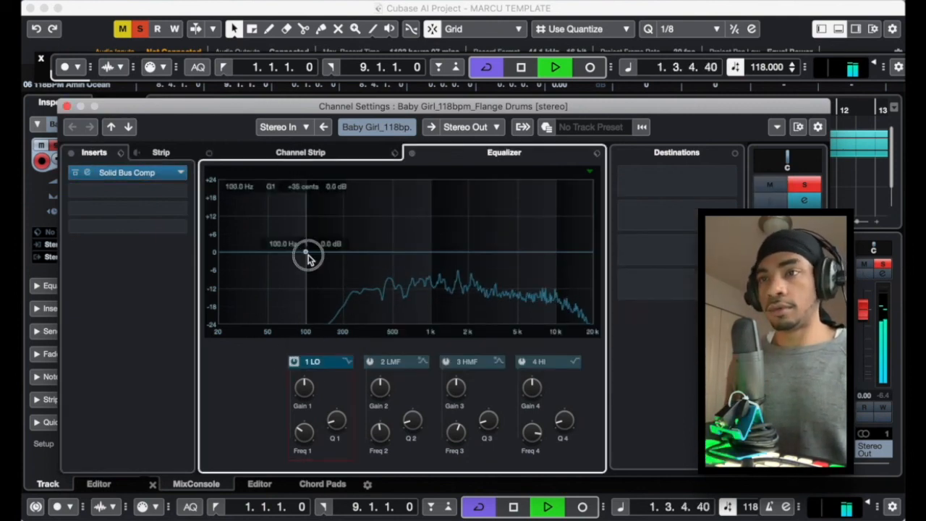
pyautogui.moveTo(307, 258); pyautogui.dragTo(316, 337)
pyautogui.click(522, 360)
pyautogui.moveTo(588, 252); pyautogui.dragTo(590, 332)
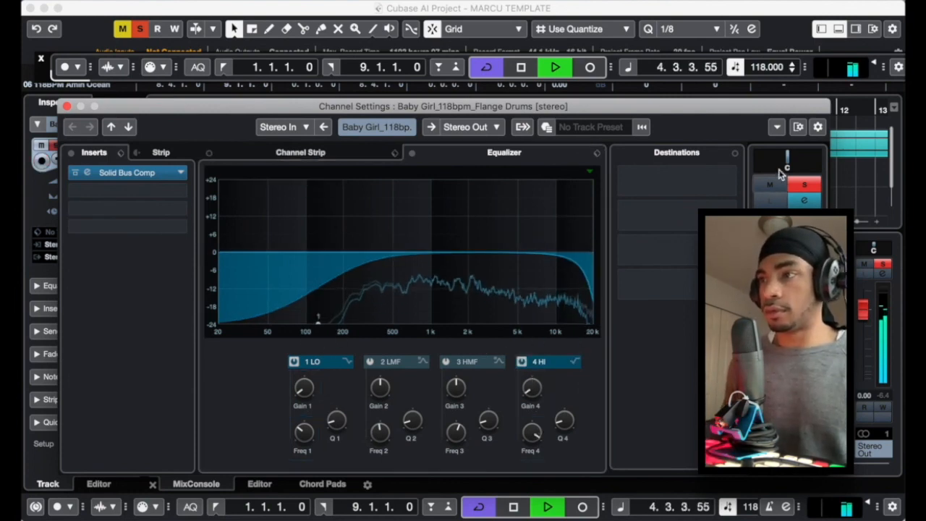
# - Raise Solid Bus Comp's makeup gain on the Flange Drums to 12.0 dB and close the plug-in
pyautogui.click(110, 174)
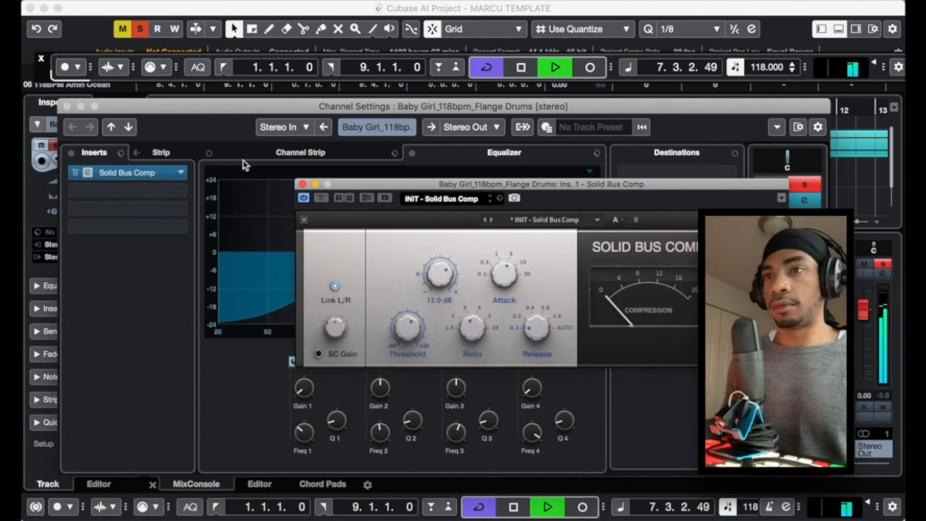
pyautogui.click(302, 185)
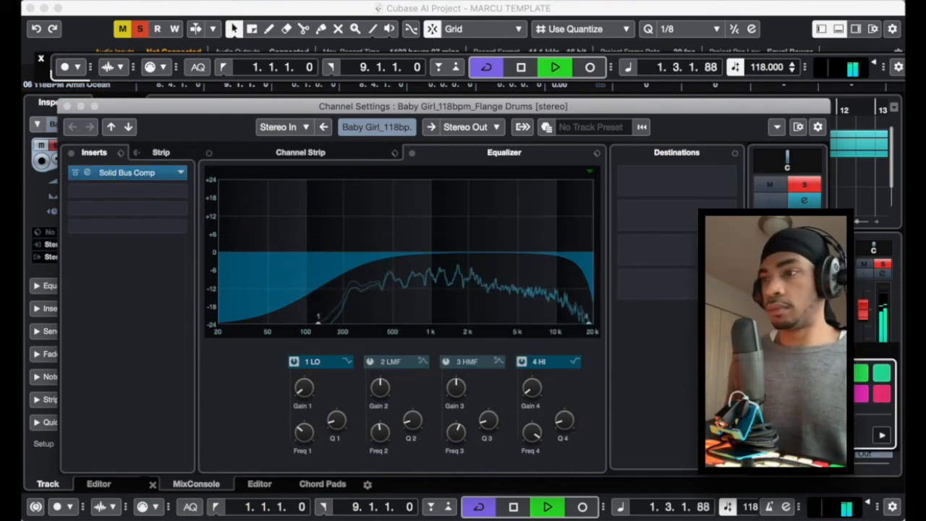
# - Colour the Flange Drums track red and close its channel settings, returning the stopped playhead to the start
pyautogui.click(66, 106)
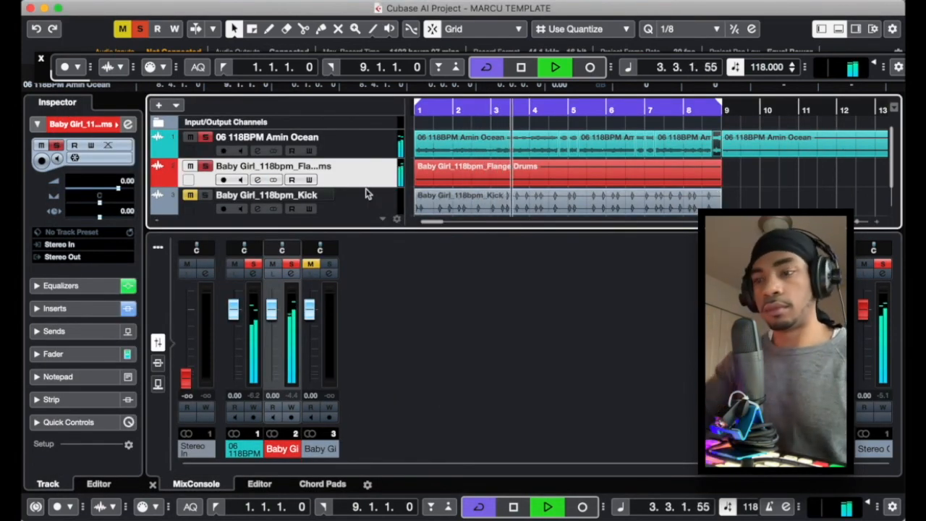
pyautogui.press('space')
pyautogui.press('.')
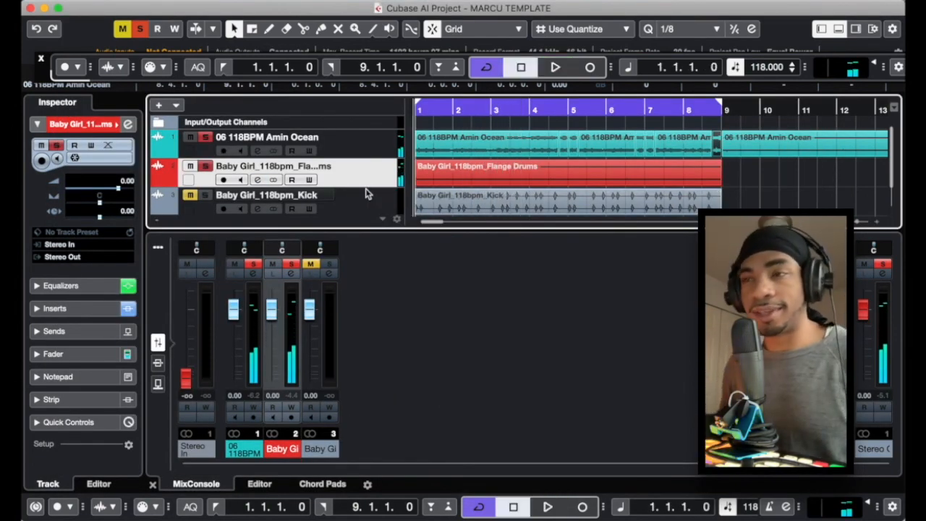